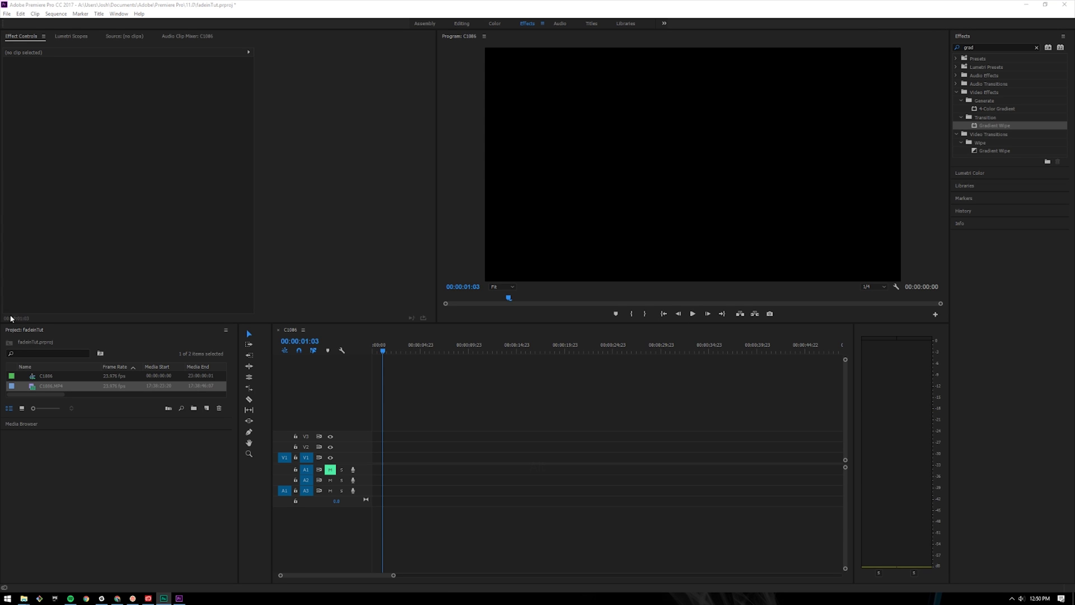
Add C1086.MP4 to the sequence with video on V1 and its audio on A1.
left_click(52, 387)
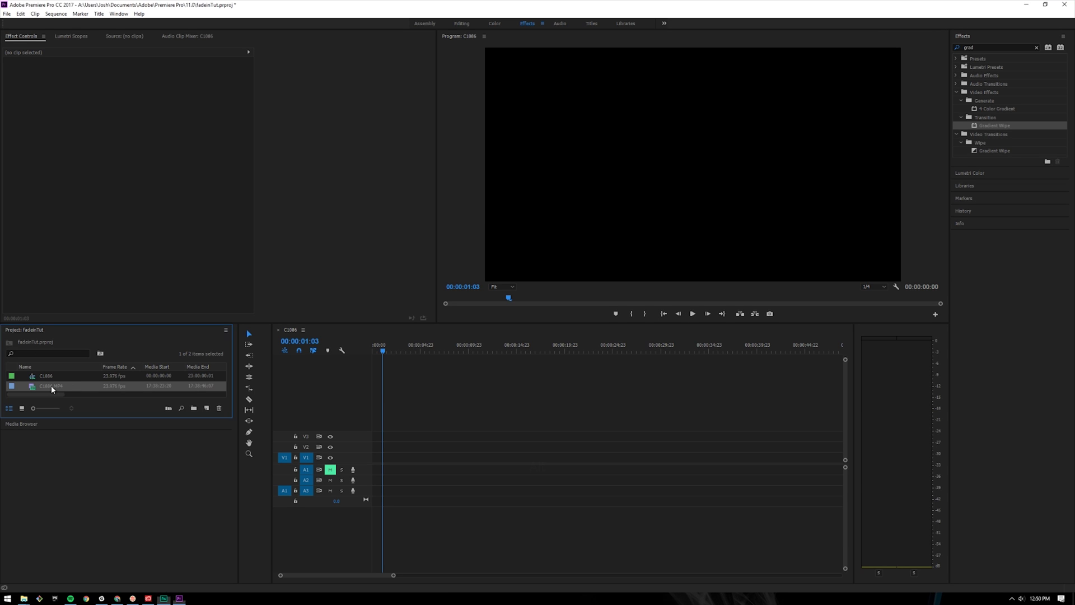
left_click_drag(289, 379, 375, 464)
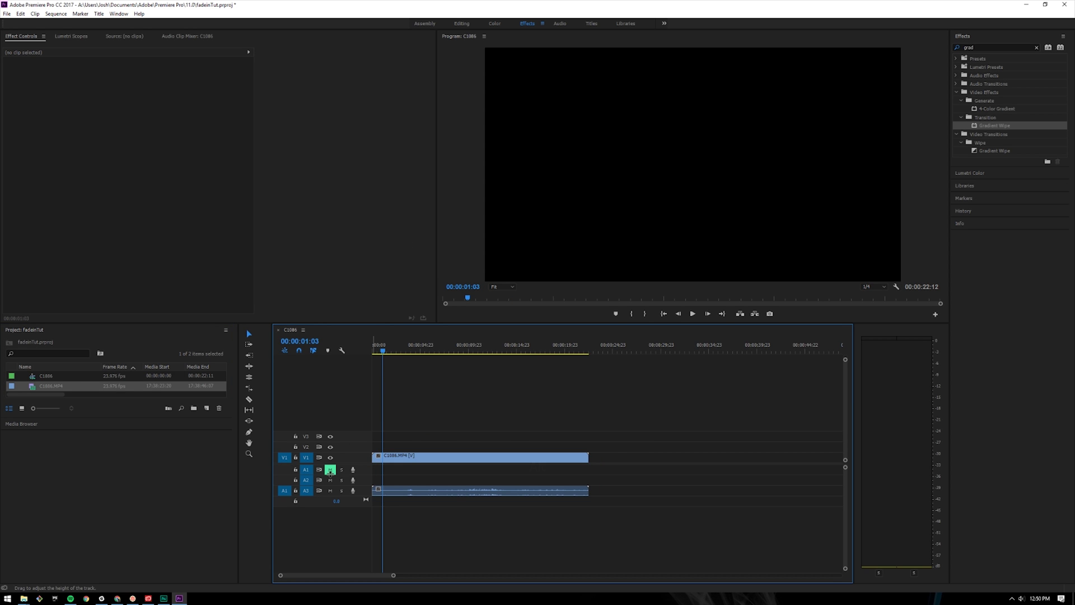
left_click_drag(385, 494, 323, 469)
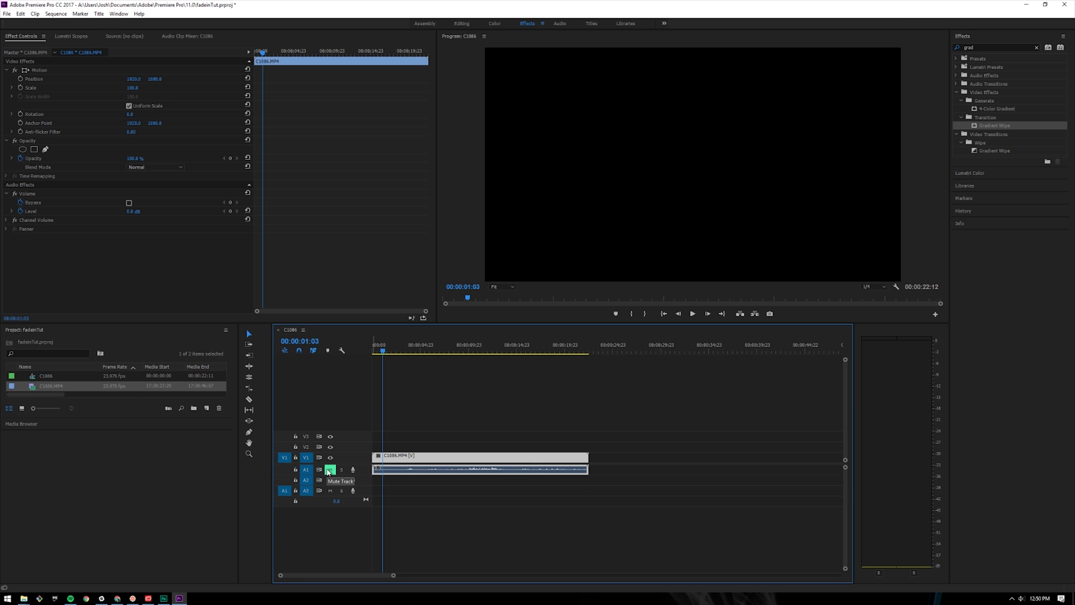
Preview the hallway footage near the clip start to find a cut point.
left_click(380, 351)
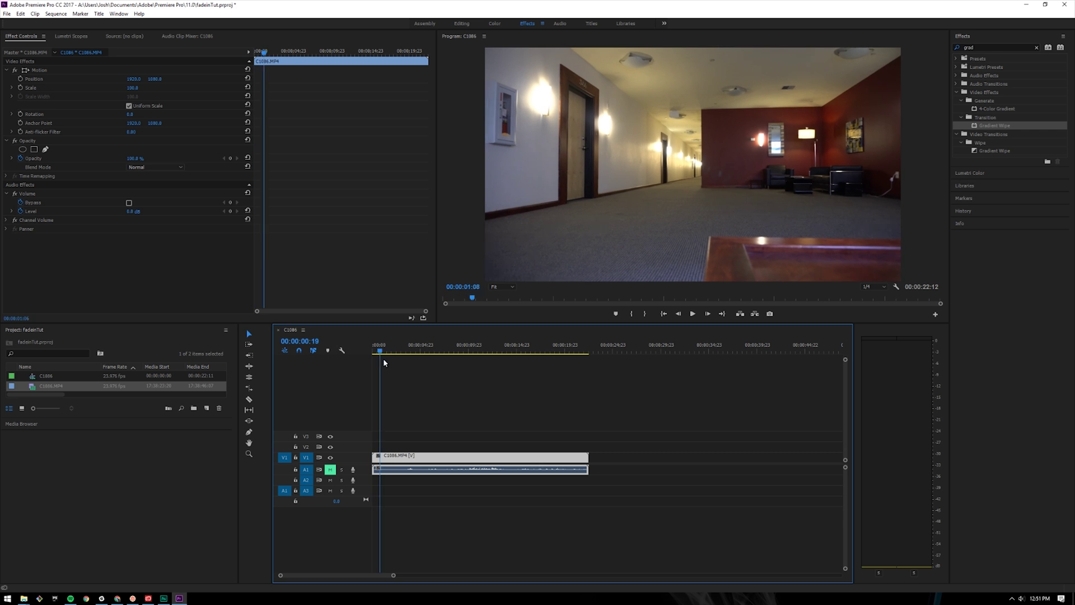
key("space")
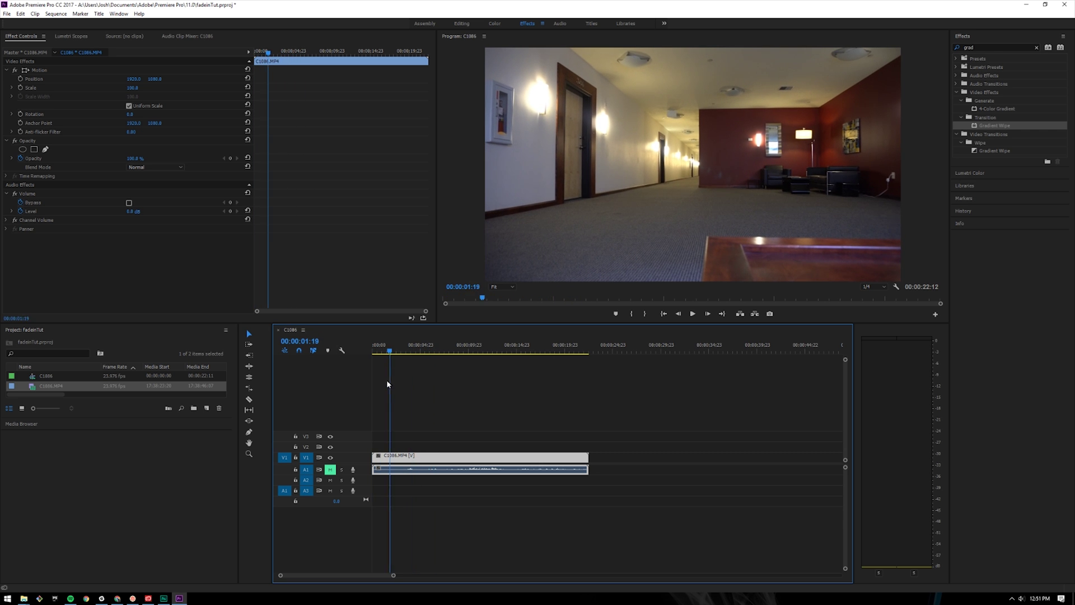
left_click_drag(387, 384, 399, 372)
Cut the clip at 00:00:02:18, delete the opening piece, and move the remainder to 00:00:00:00.
key("c")
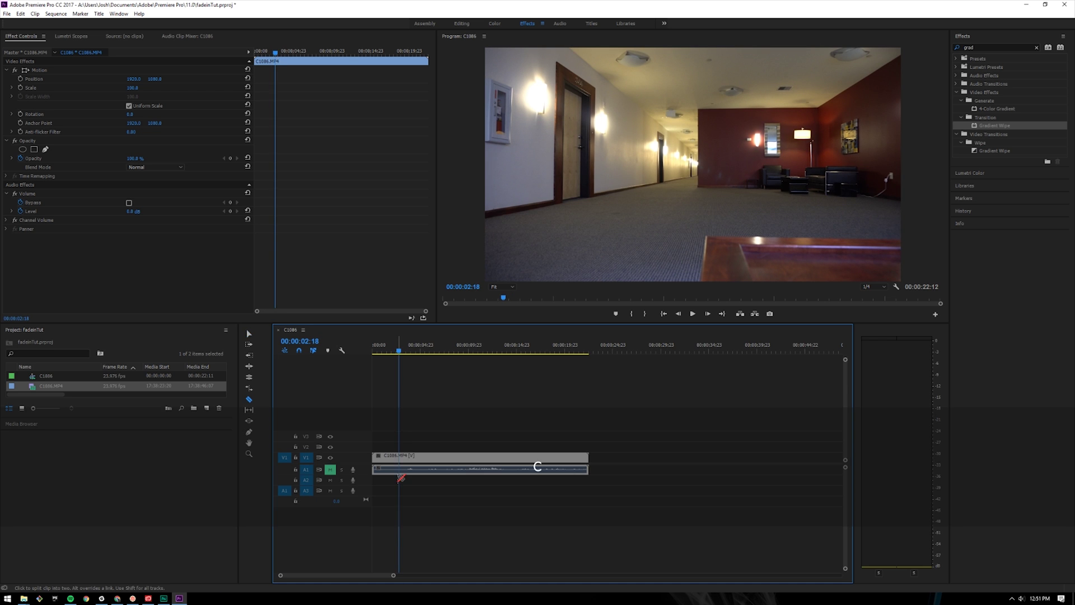
left_click(399, 470)
key("v")
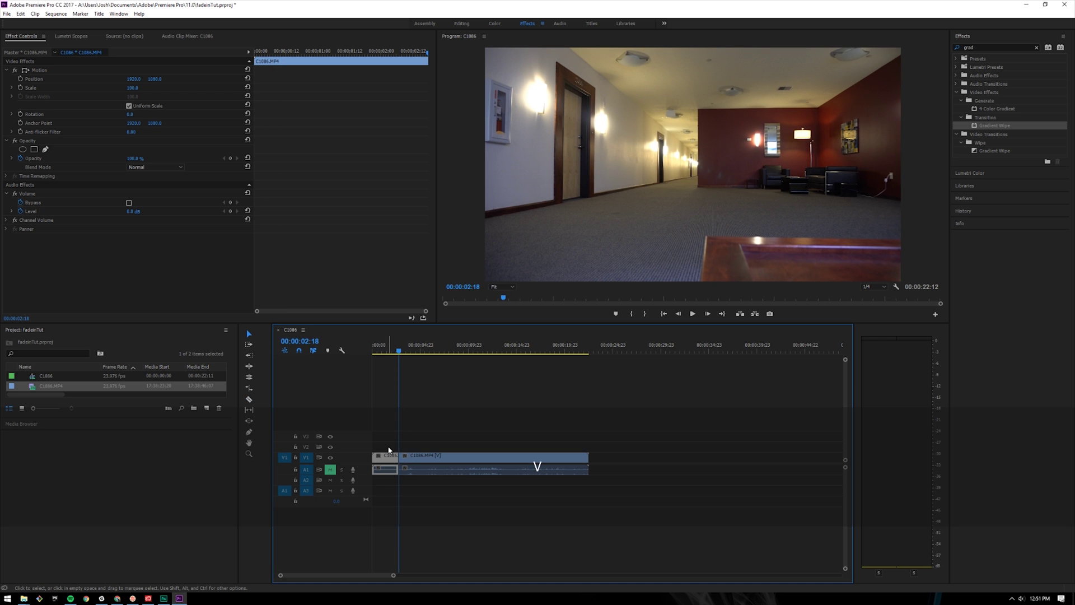
left_click(387, 455)
key("Delete")
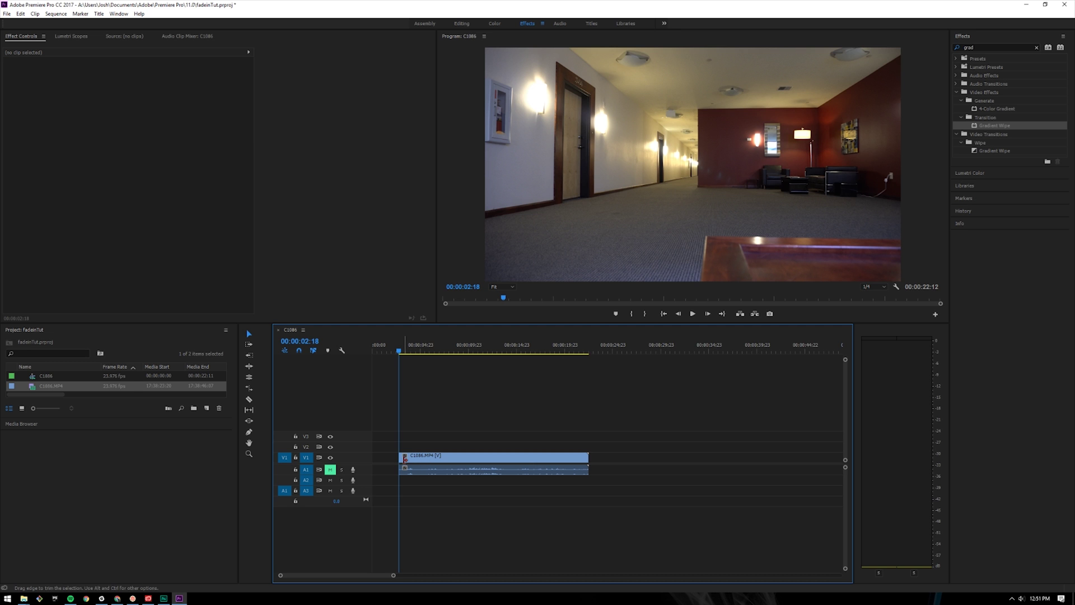
left_click_drag(420, 460, 394, 460)
Preview from the sequence start and split the clip at 00:00:05:01.
left_click_drag(388, 350, 360, 360)
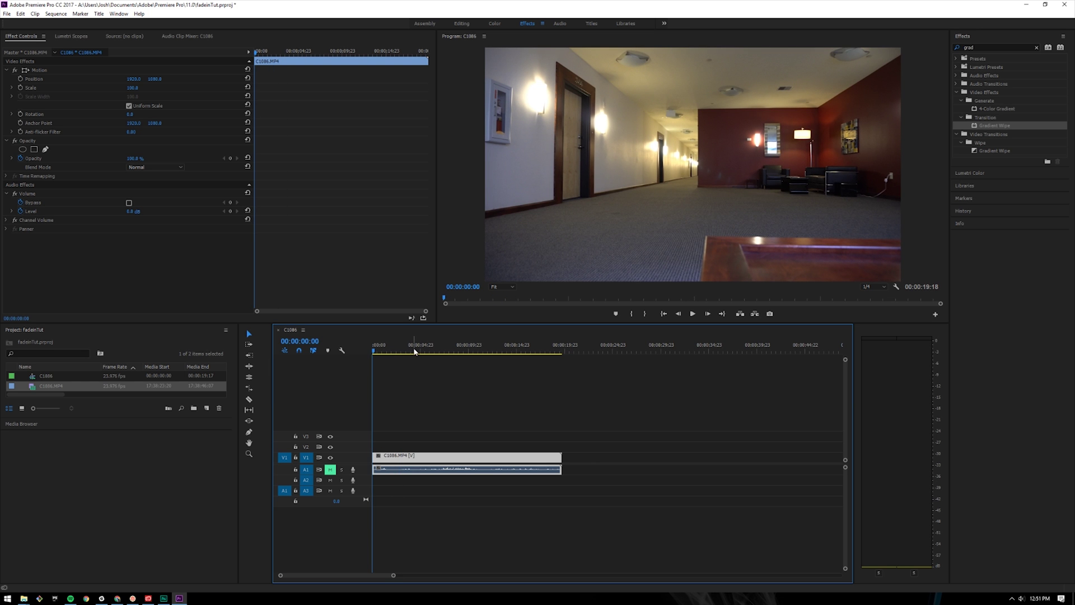
key("space")
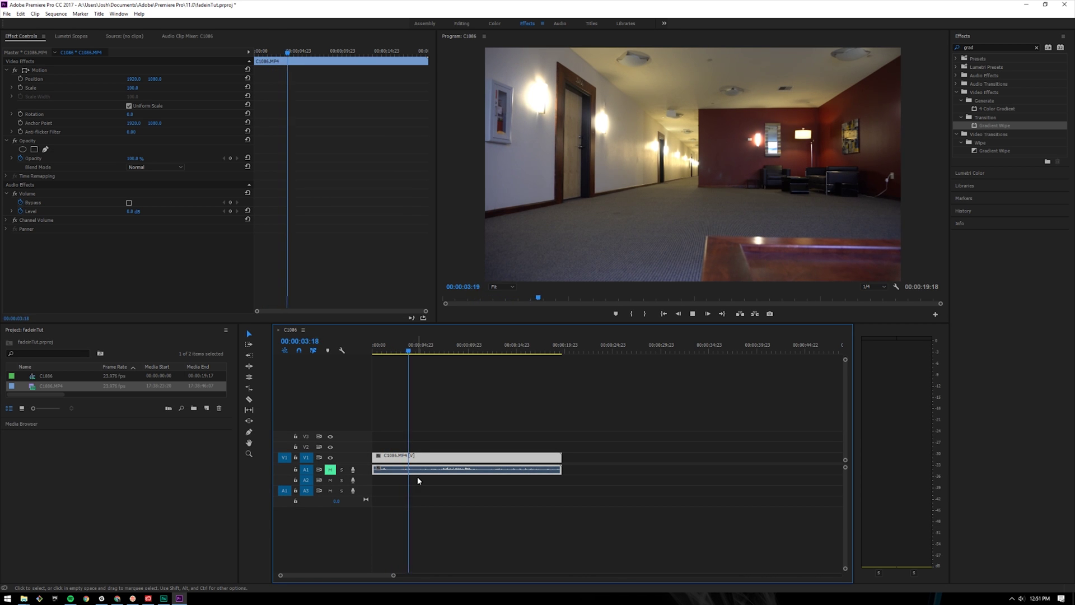
key("space")
key("c")
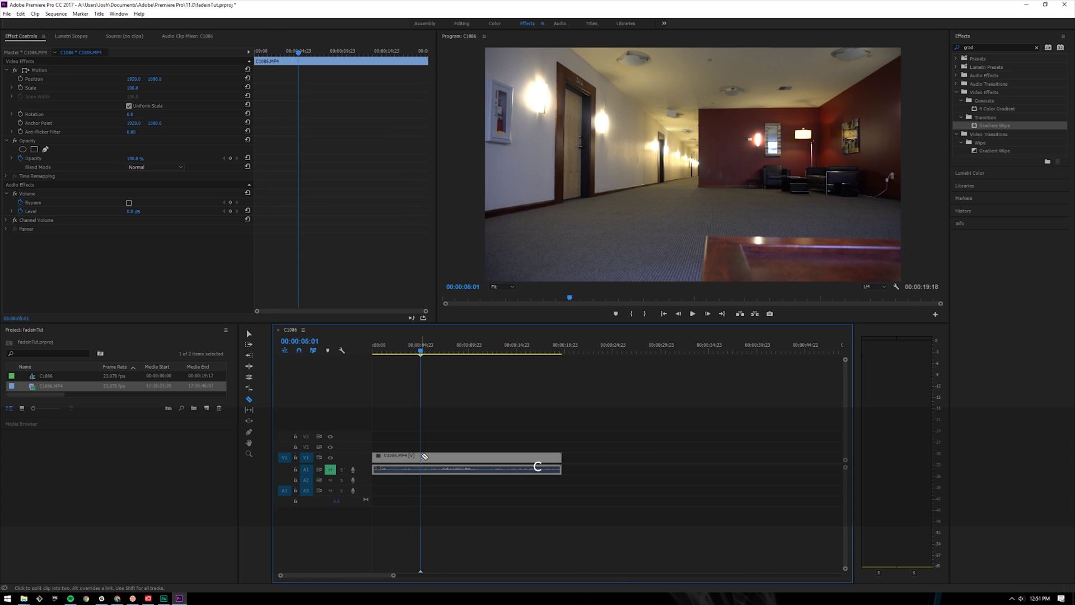
left_click(424, 457)
key("v")
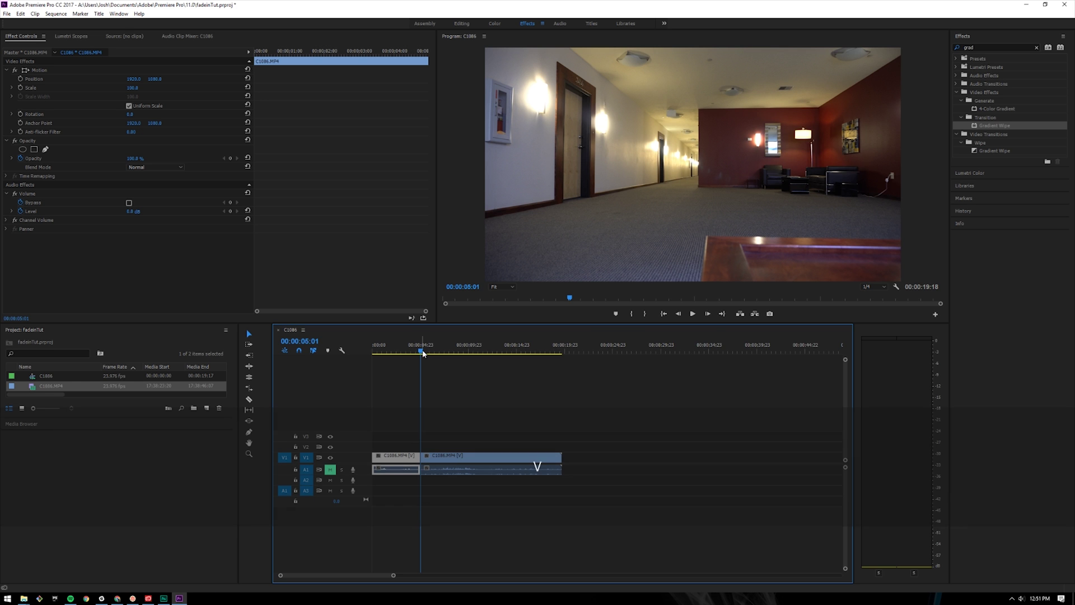
Split at 00:00:14:10, delete the middle piece, and place the person-and-dog piece on V2 at the start.
left_click_drag(423, 353, 511, 374)
key("c")
key("v")
left_click(473, 456)
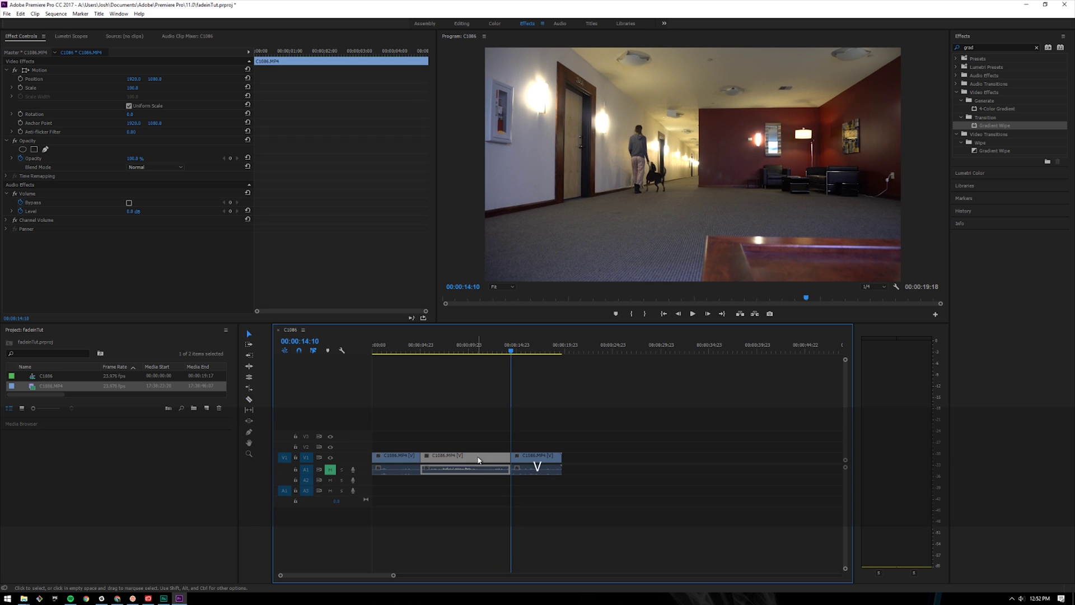
key("Delete")
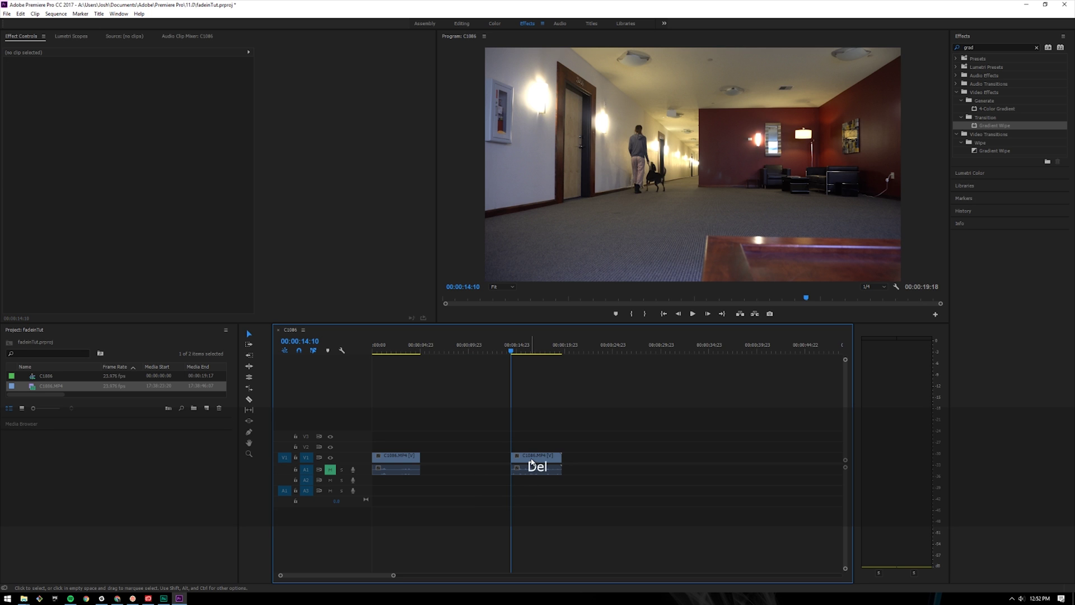
left_click_drag(532, 463, 389, 450)
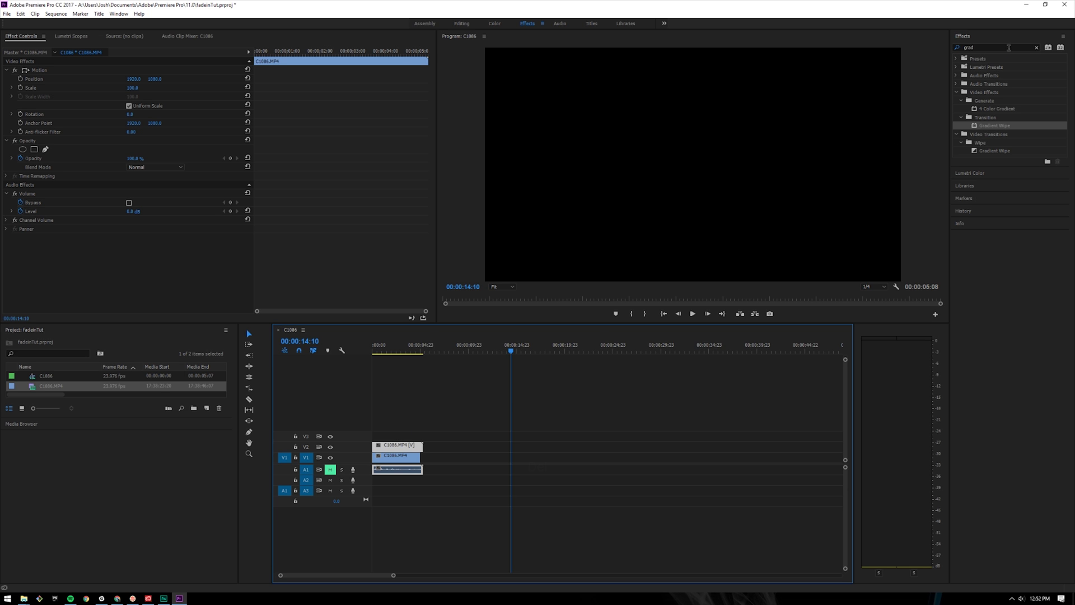
Search 'luma', apply Luma Key to the V2 person clip, and return the playhead to the start.
left_click(1036, 48)
left_click(977, 47)
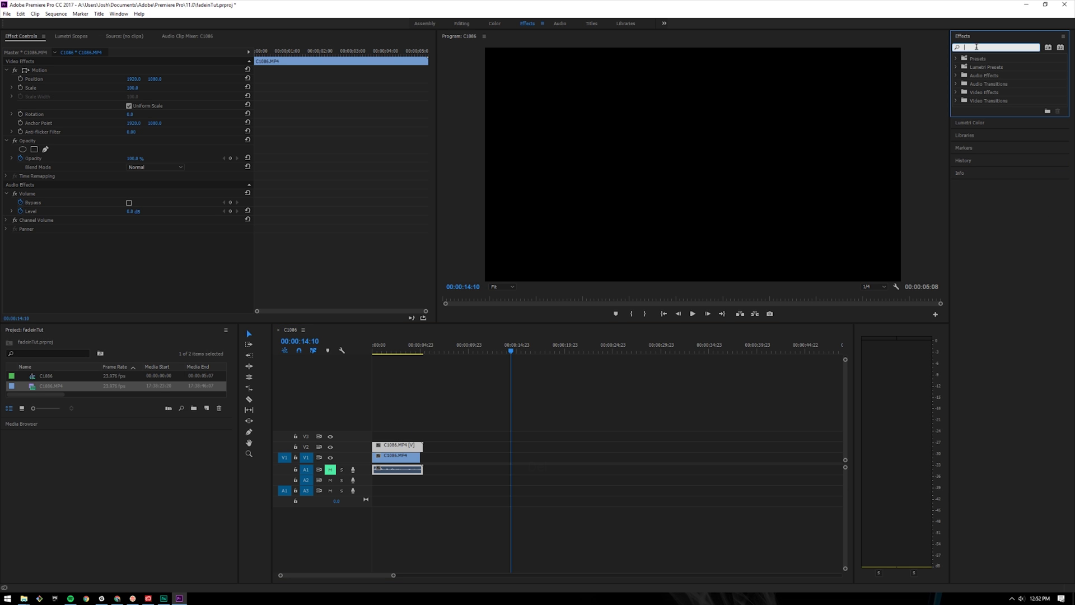
type("luma")
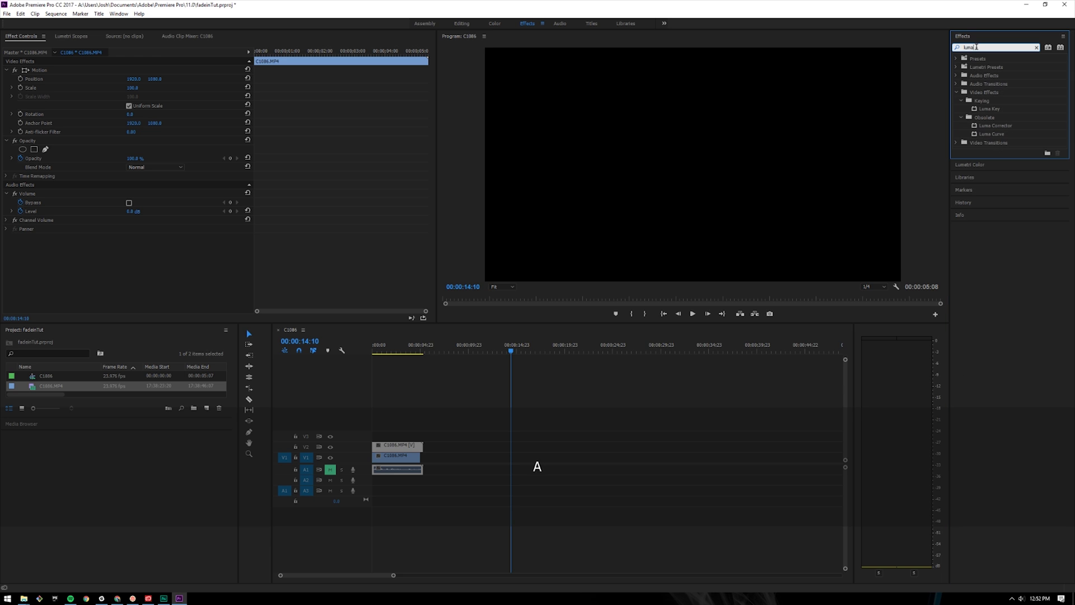
left_click_drag(989, 108, 511, 375)
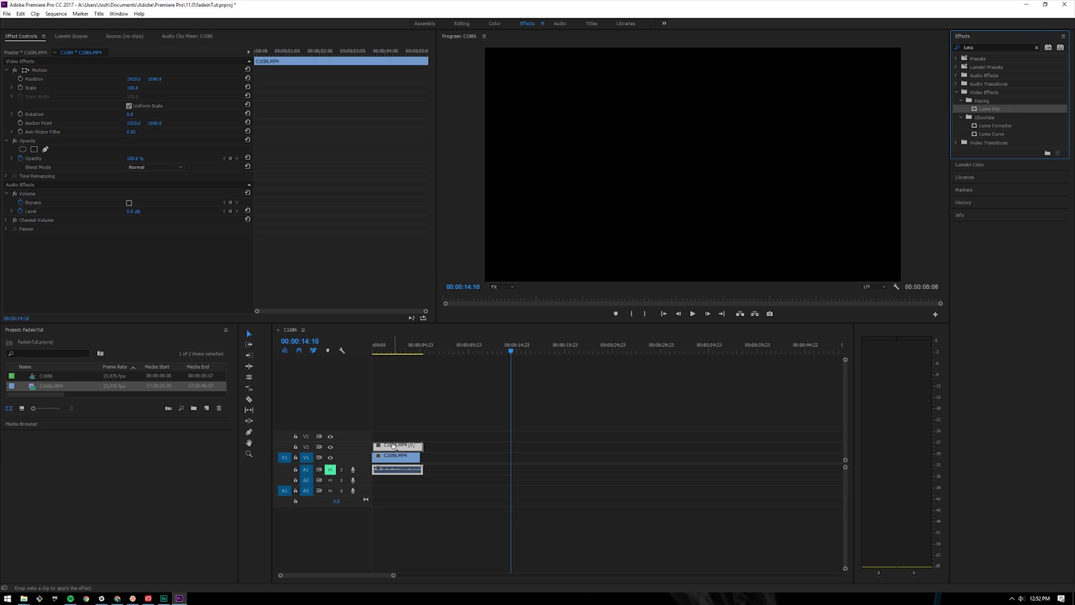
left_click_drag(394, 446, 394, 446)
left_click(432, 372)
key("Home")
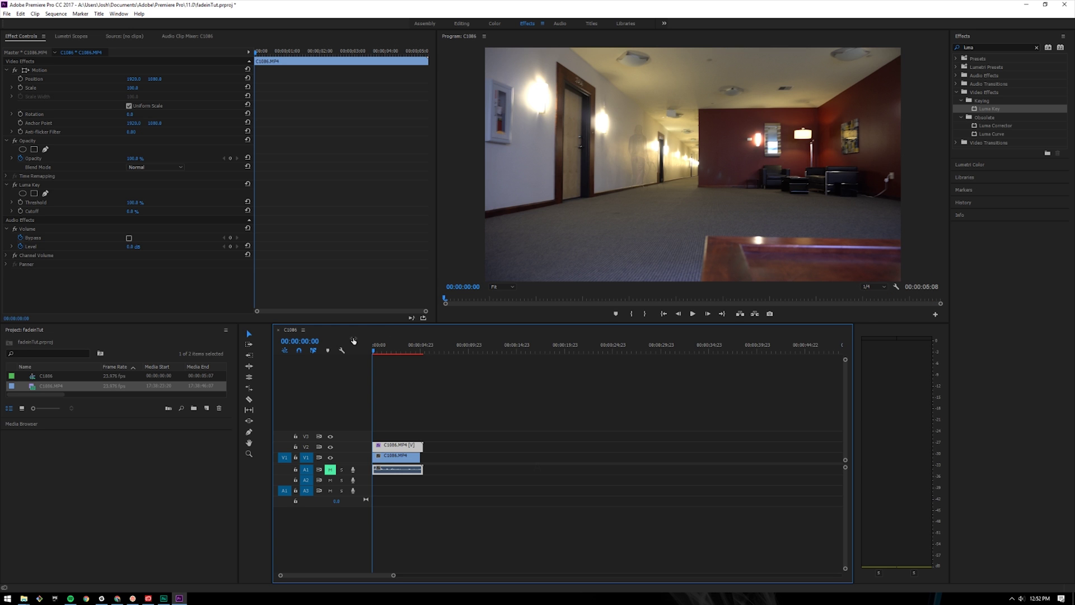
left_click(882, 287)
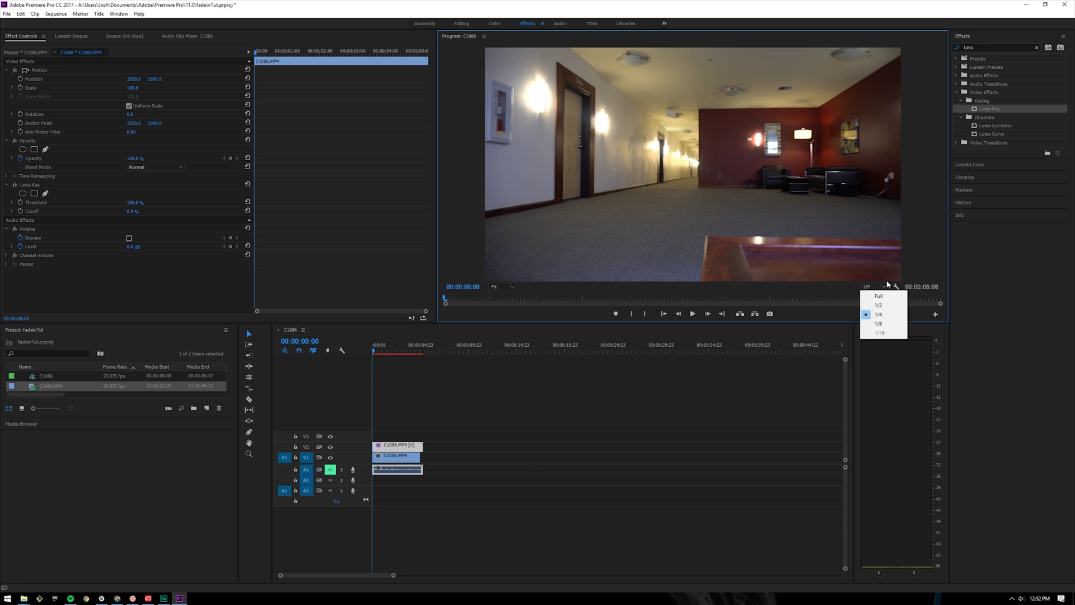
left_click(878, 314)
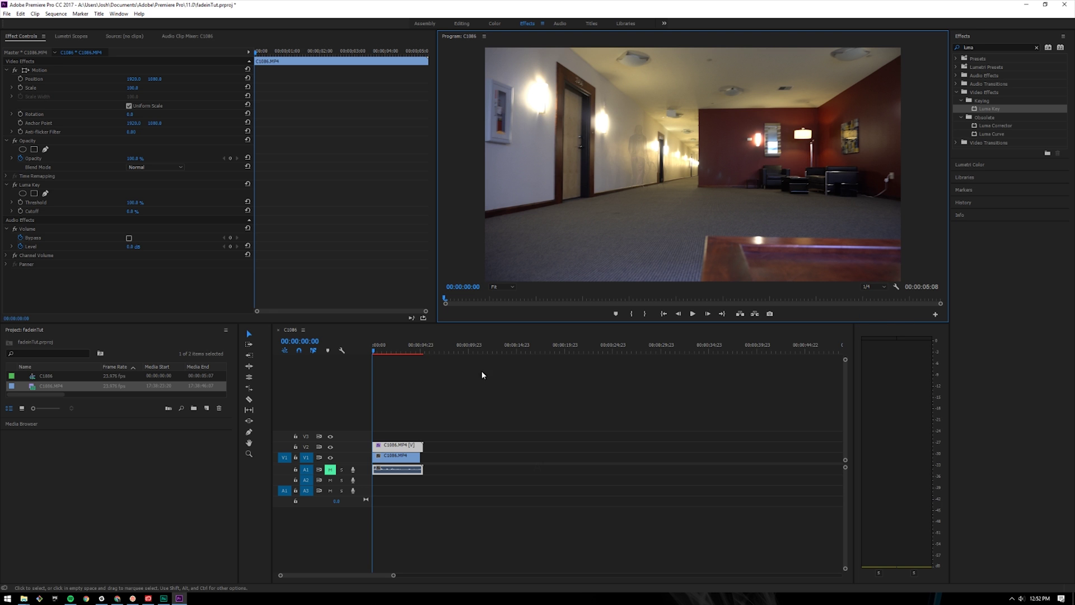
left_click(375, 350)
key("space")
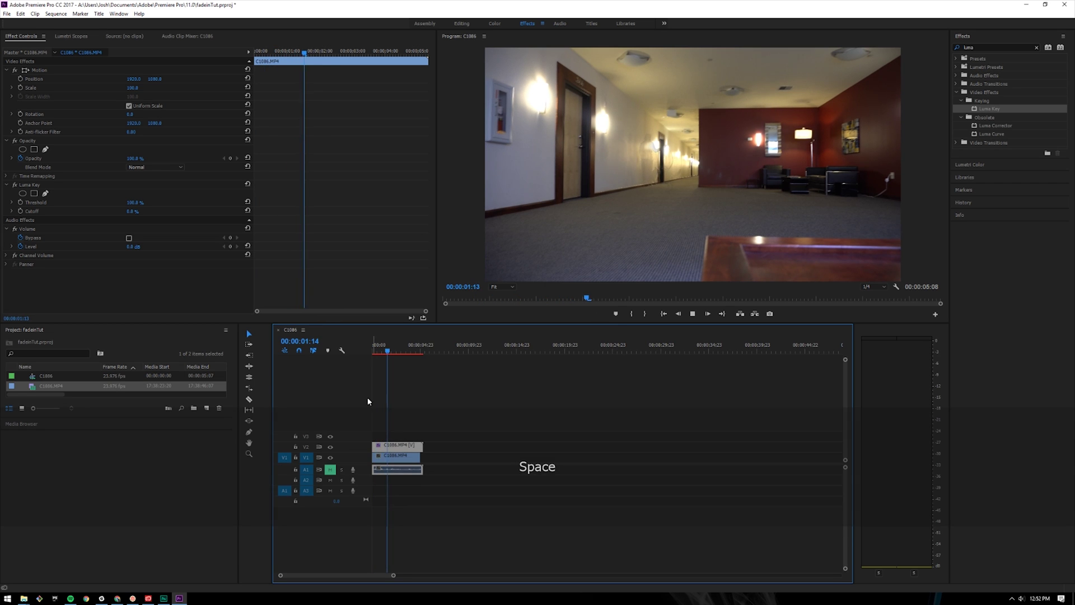
key("space")
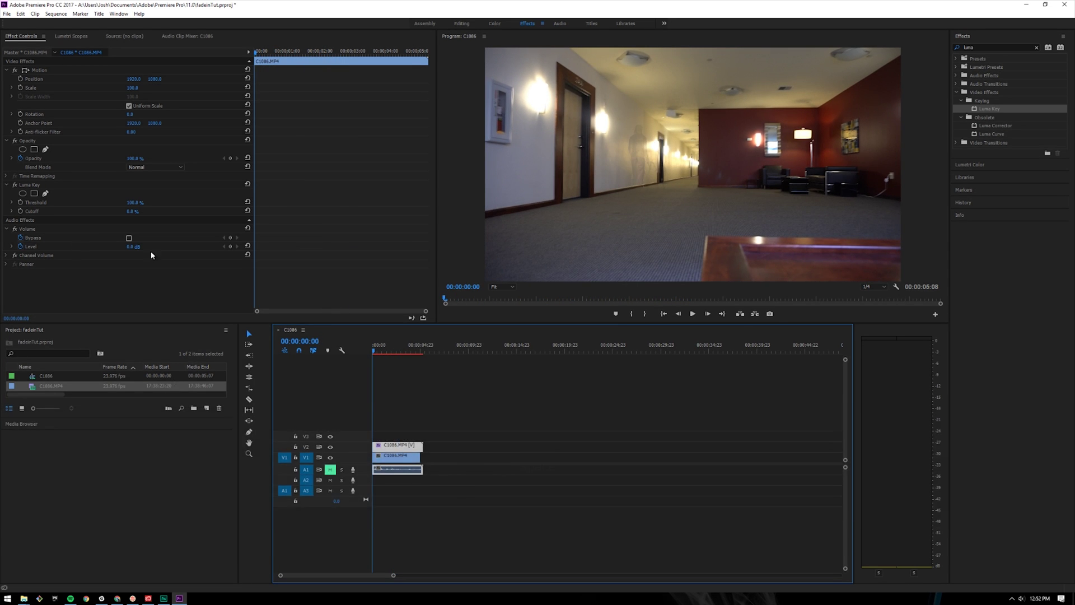
Set Luma Key Cutoff to 99% and add starting keyframes for Cutoff and Threshold.
left_click(135, 210)
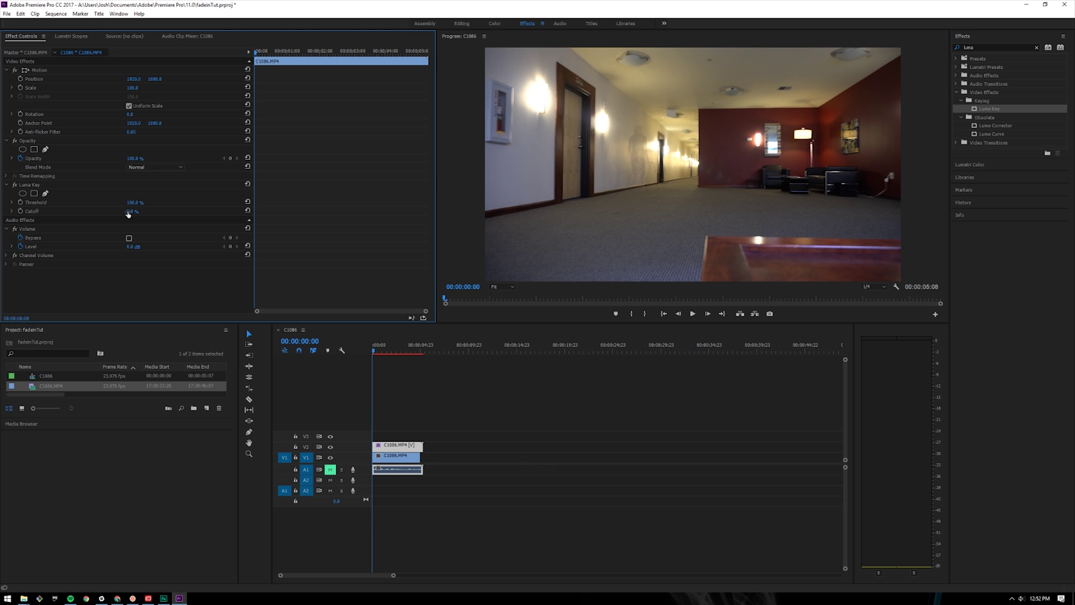
type("99")
key("Return")
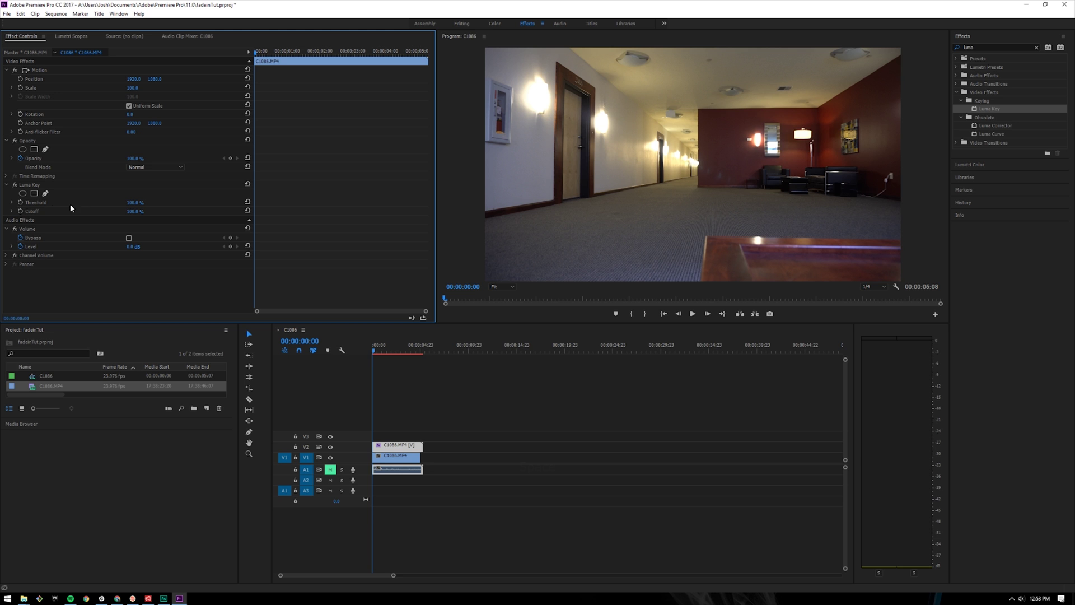
left_click(21, 211)
left_click(20, 202)
At 00:00:01:23, drop the Luma Key Threshold to 0% so the person appears.
left_click(374, 353)
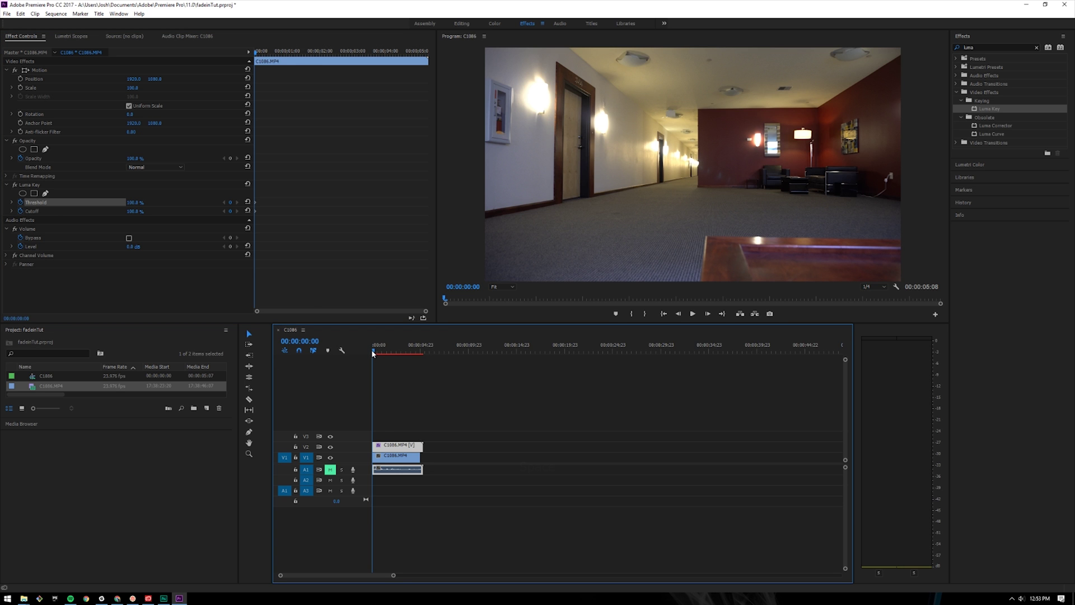
left_click_drag(374, 352, 399, 355)
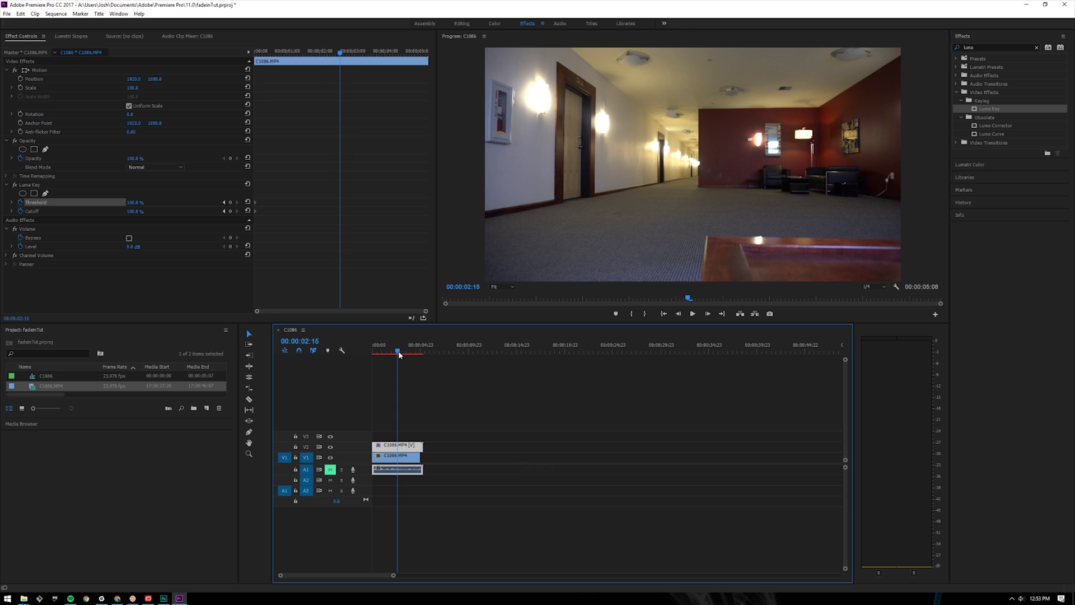
left_click_drag(139, 203, 78, 212)
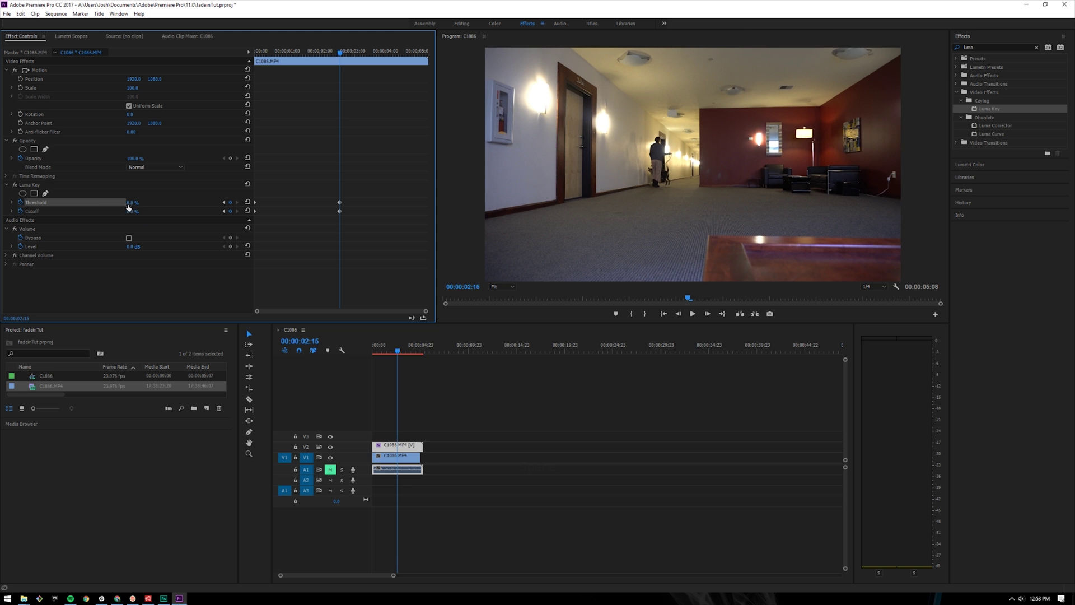
left_click_drag(399, 354, 330, 356)
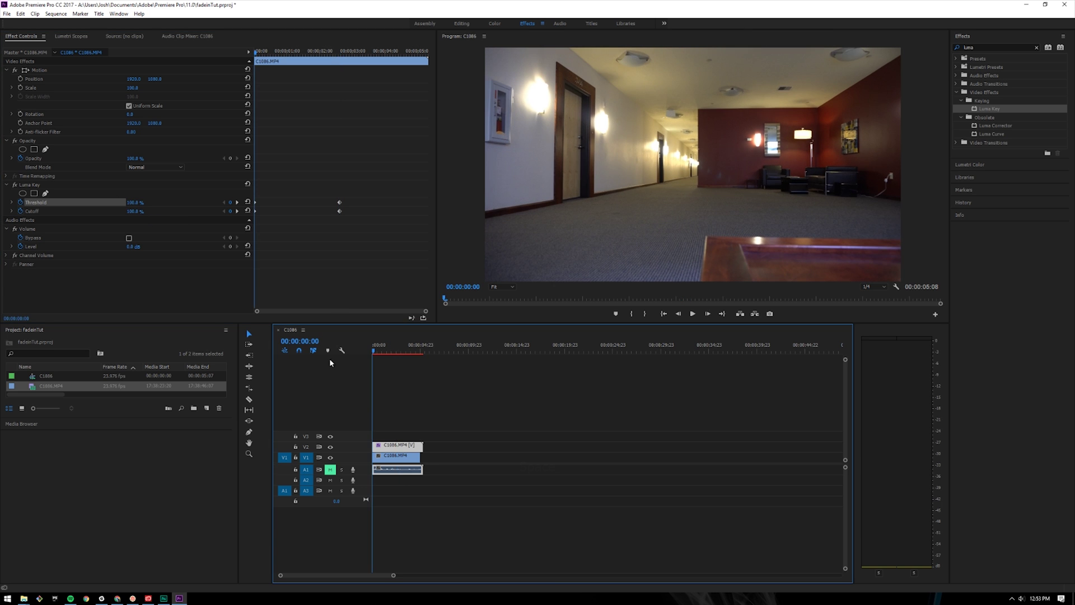
key("space")
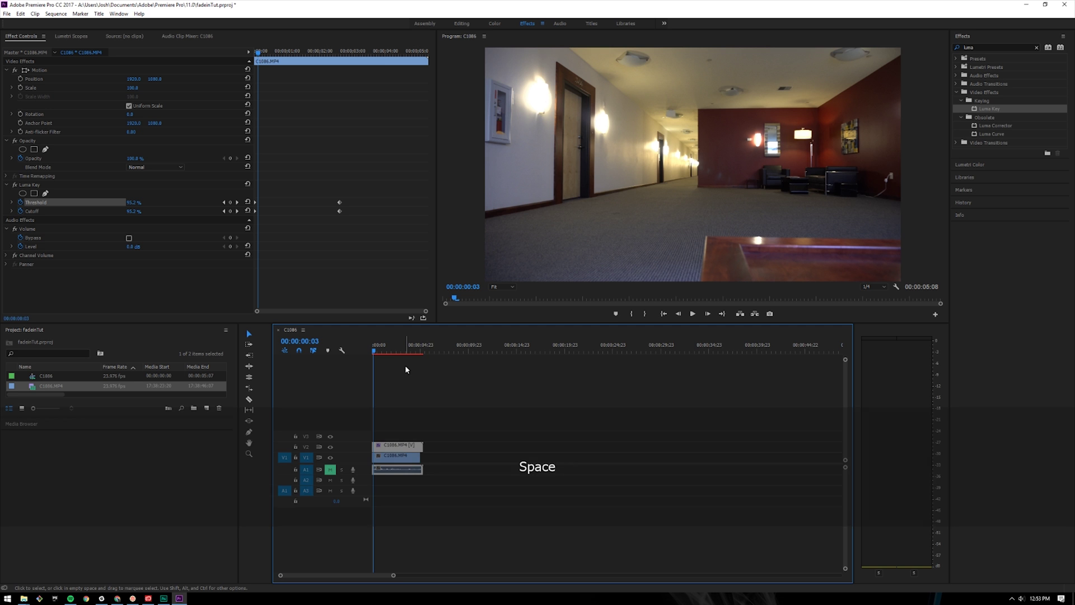
key("space")
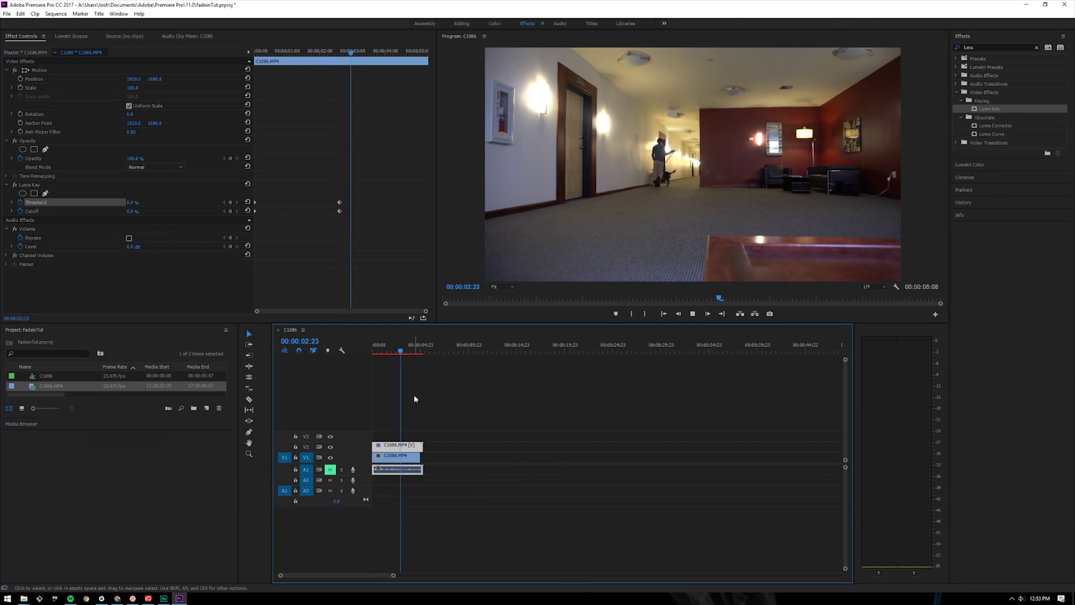
key("space")
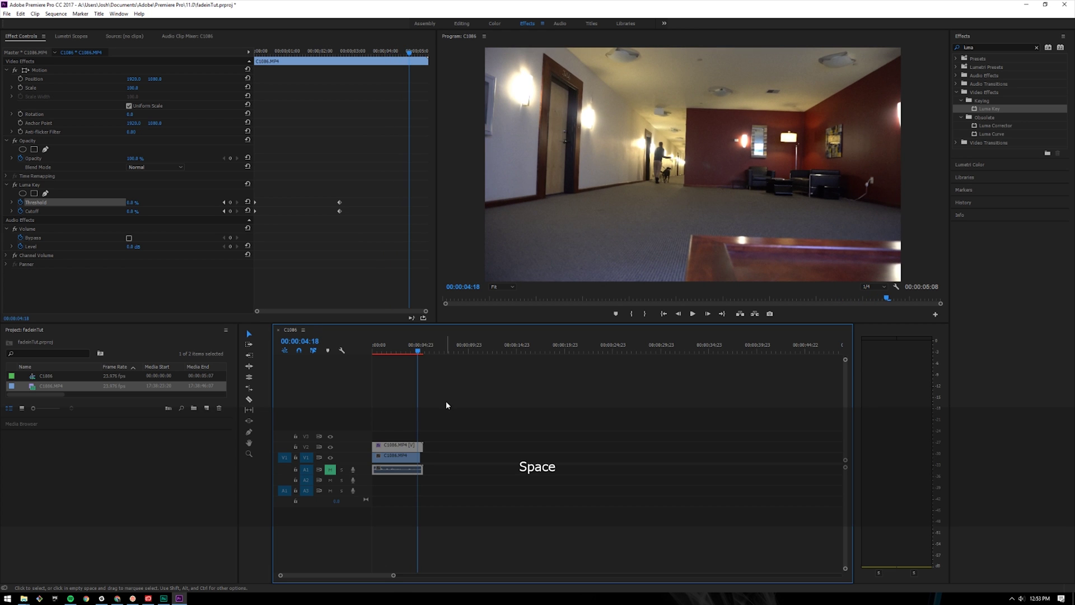
left_click_drag(418, 352, 360, 362)
key("space")
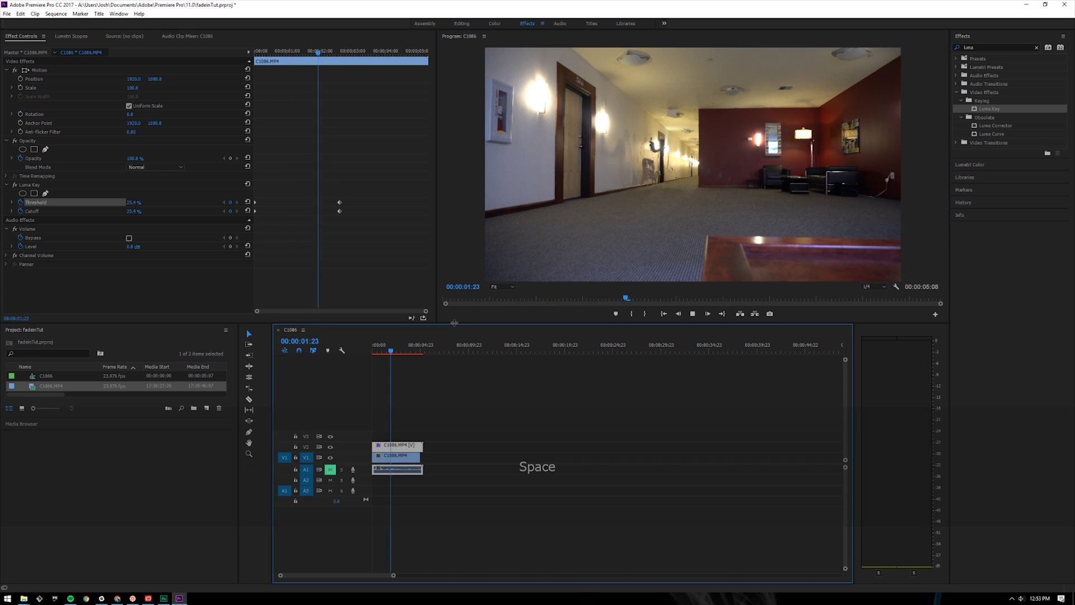
key("space")
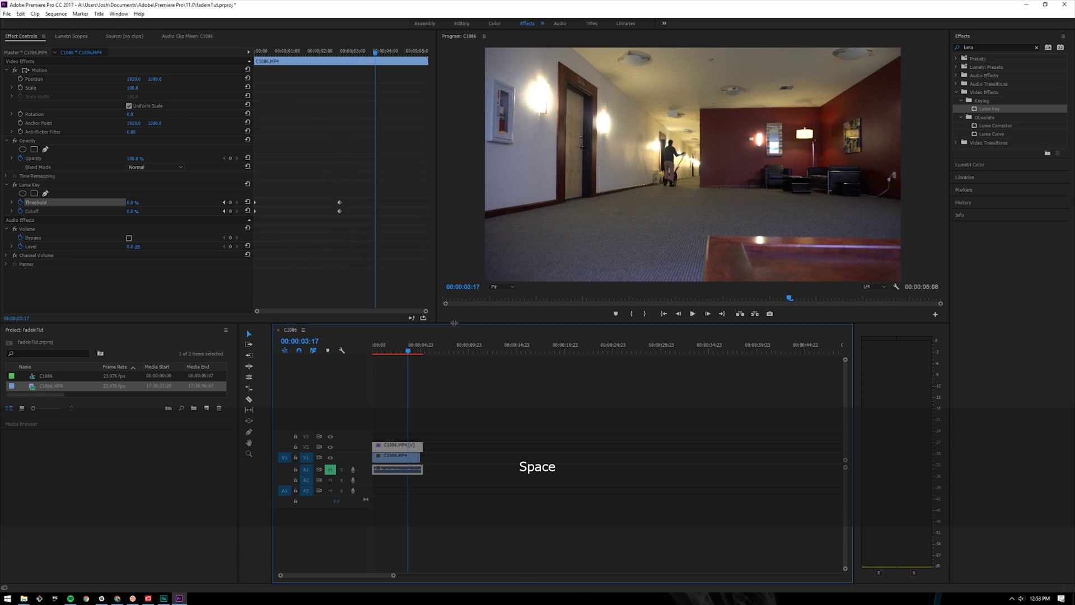
left_click_drag(409, 357, 373, 352)
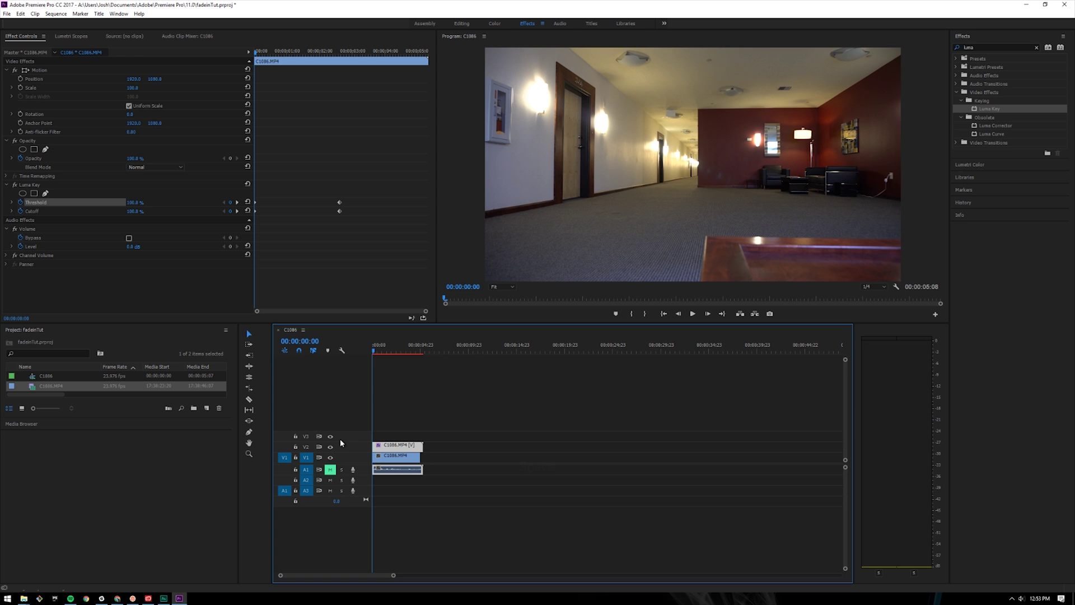
Delete Luma Key, shift the person clip later, and move the plain hallway clip to V3.
left_click(28, 187)
key("Delete")
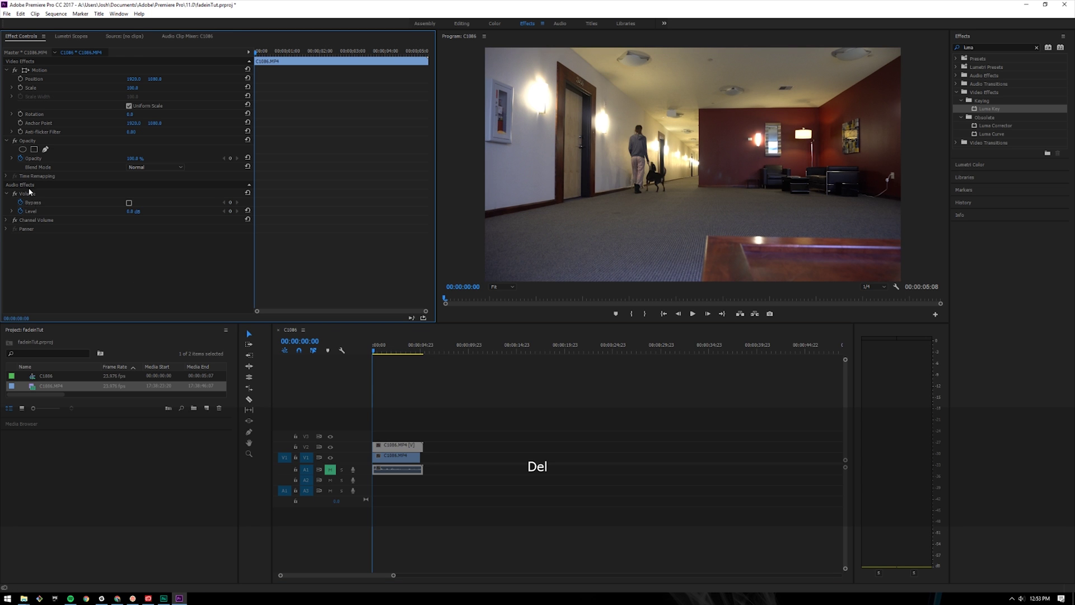
left_click_drag(388, 450, 413, 448)
left_click(421, 448)
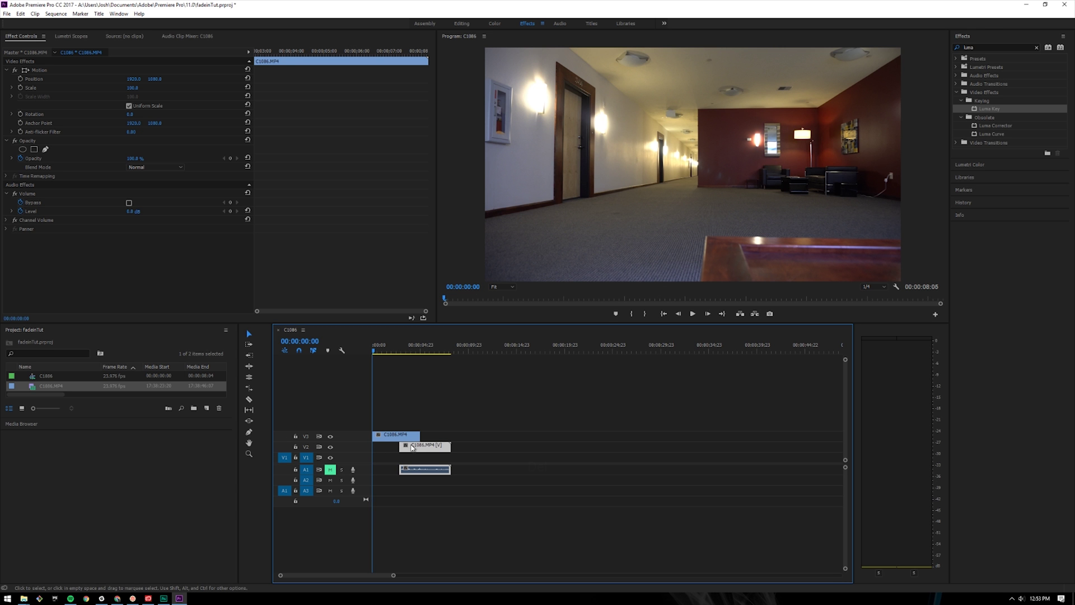
left_click(995, 47)
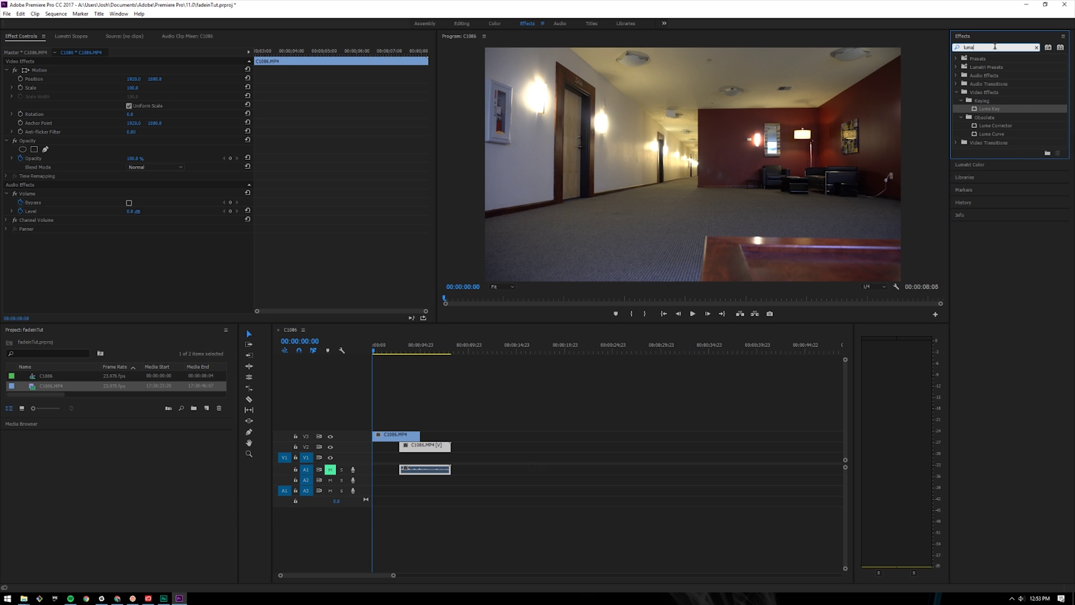
Search 'graden' in Effects and apply Gradient Wipe to the V2 person clip.
key("BackSpace")
key("ctrl+BackSpace")
key("BackSpace")
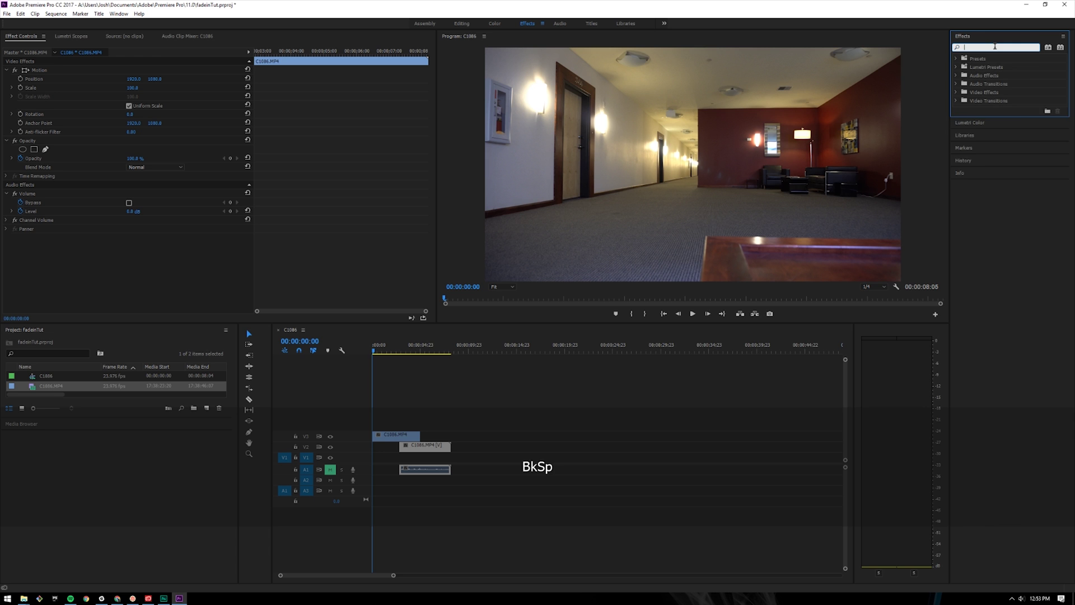
type("gradien")
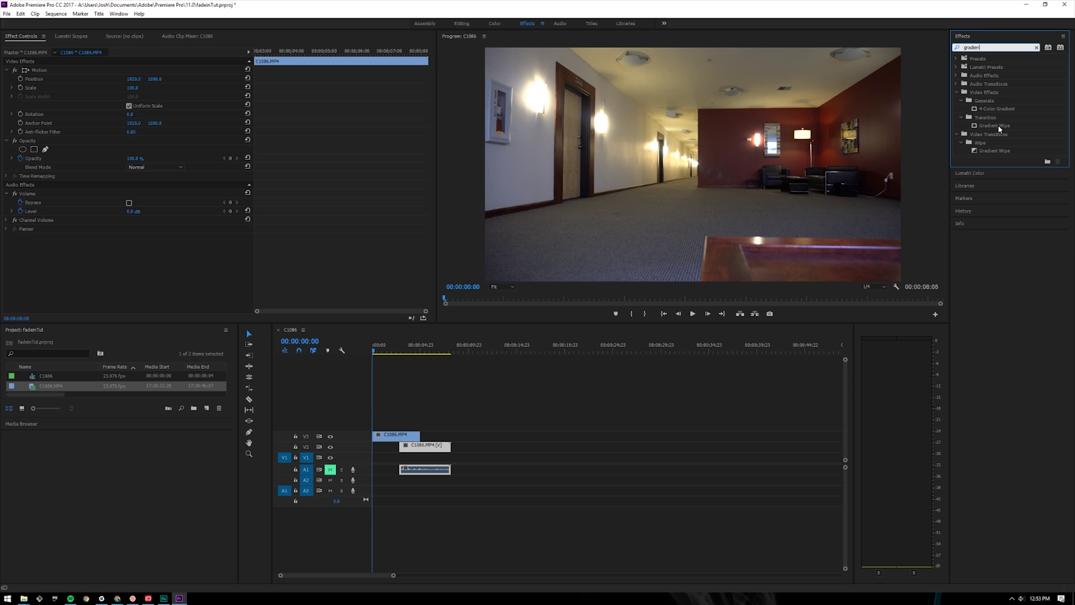
left_click_drag(990, 127, 414, 446)
Nudge the person clip slightly later, place the playhead at its start, and select it.
left_click(393, 351)
left_click_drag(401, 356, 395, 361)
left_click_drag(406, 446, 412, 446)
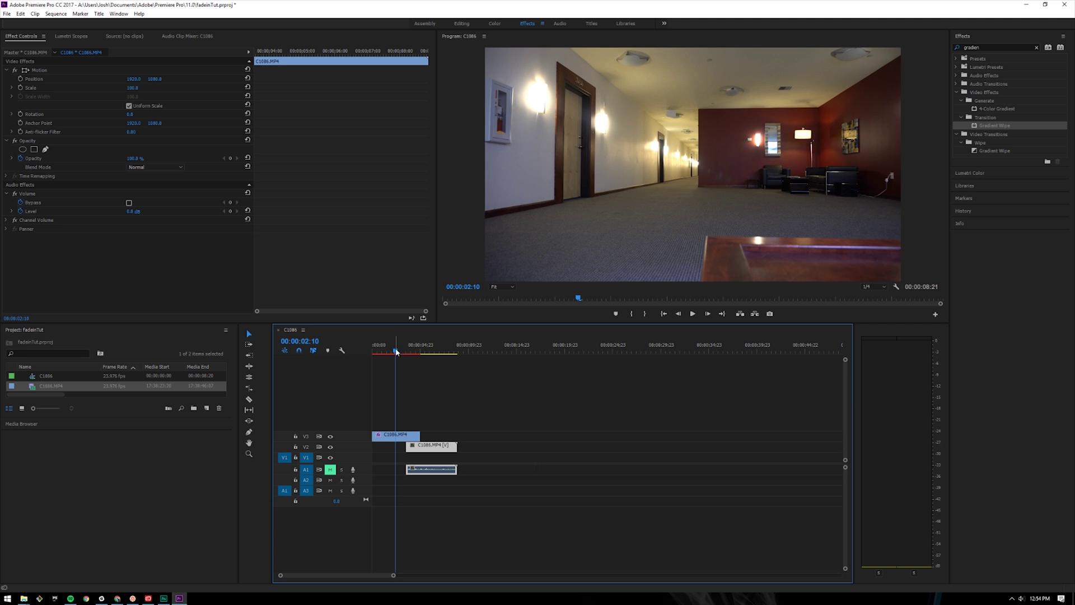
left_click_drag(398, 352, 405, 353)
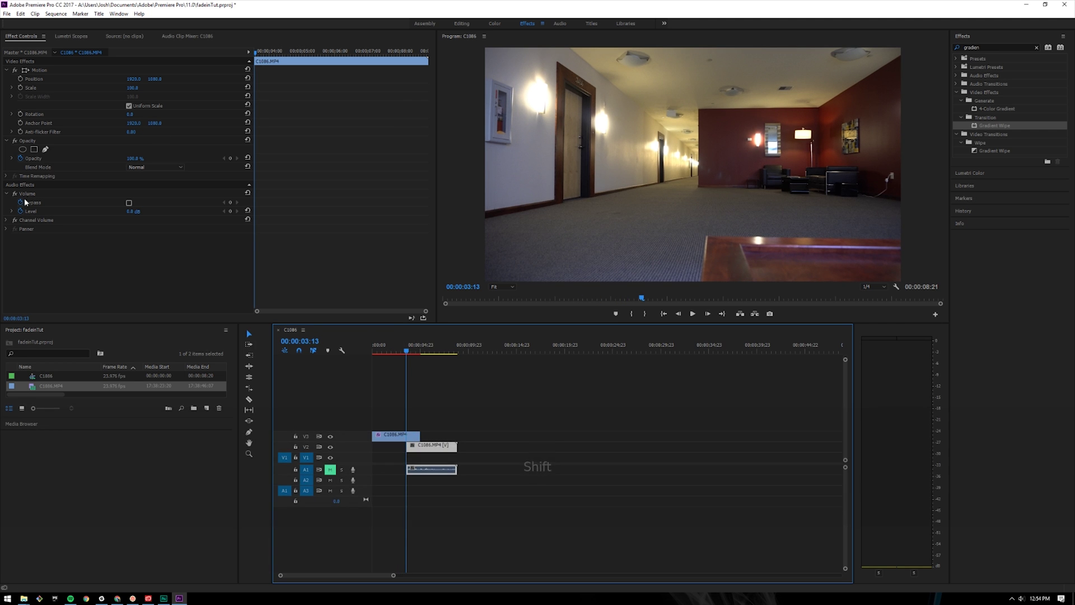
left_click(420, 444)
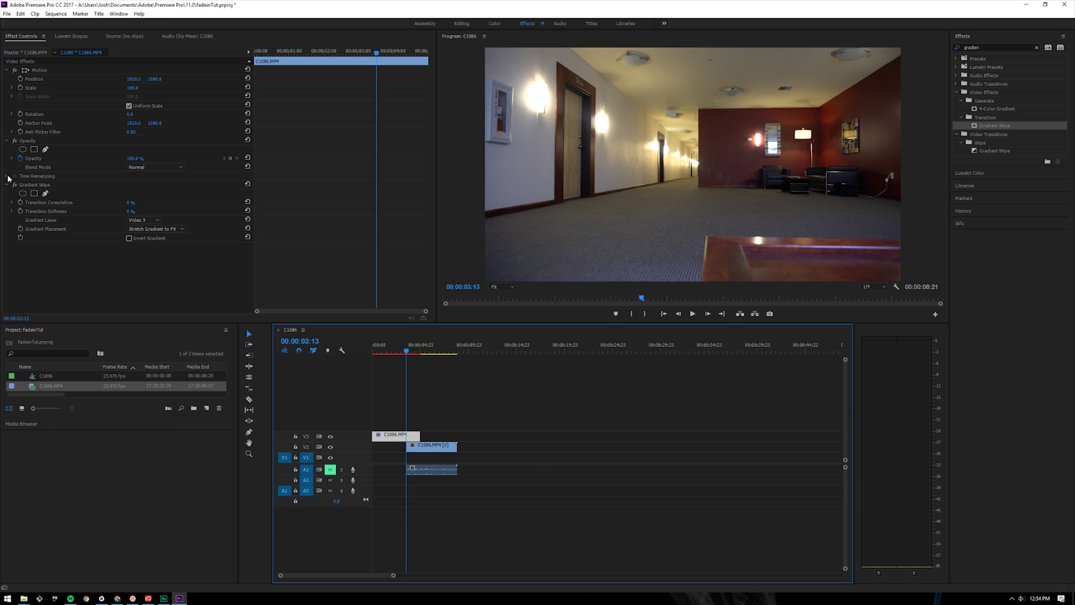
Keyframe Transition Completion from 0% at 00:00:03:13 to 100% at 00:00:05:01.
left_click(20, 204)
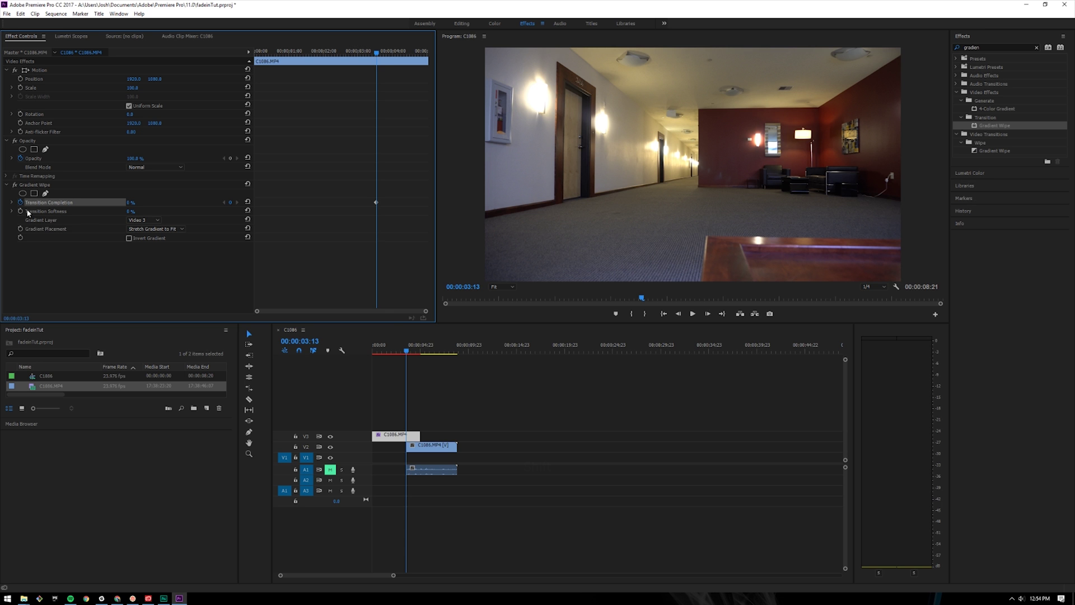
left_click_drag(407, 352, 420, 351)
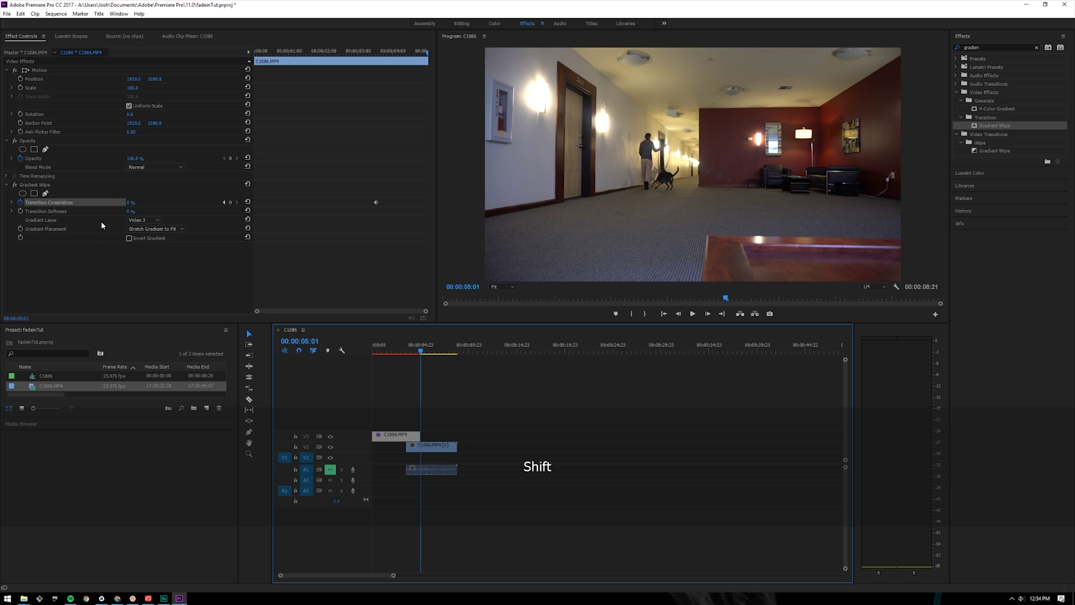
left_click_drag(128, 202, 372, 200)
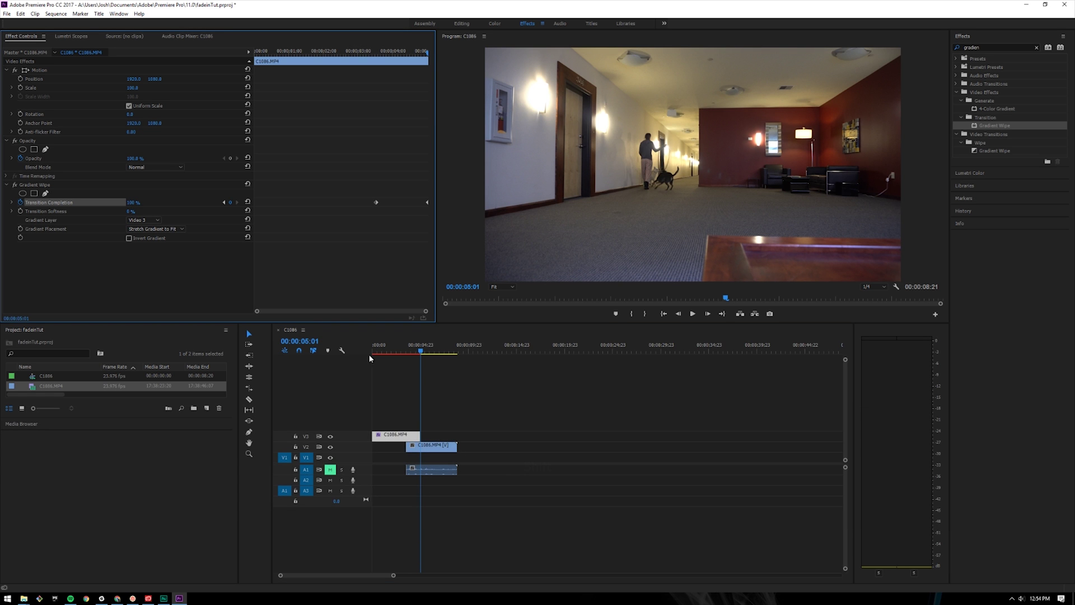
Preview the Gradient Wipe fade-in and return the playhead to 00:00:03:13.
left_click_drag(422, 352, 401, 351)
key("space")
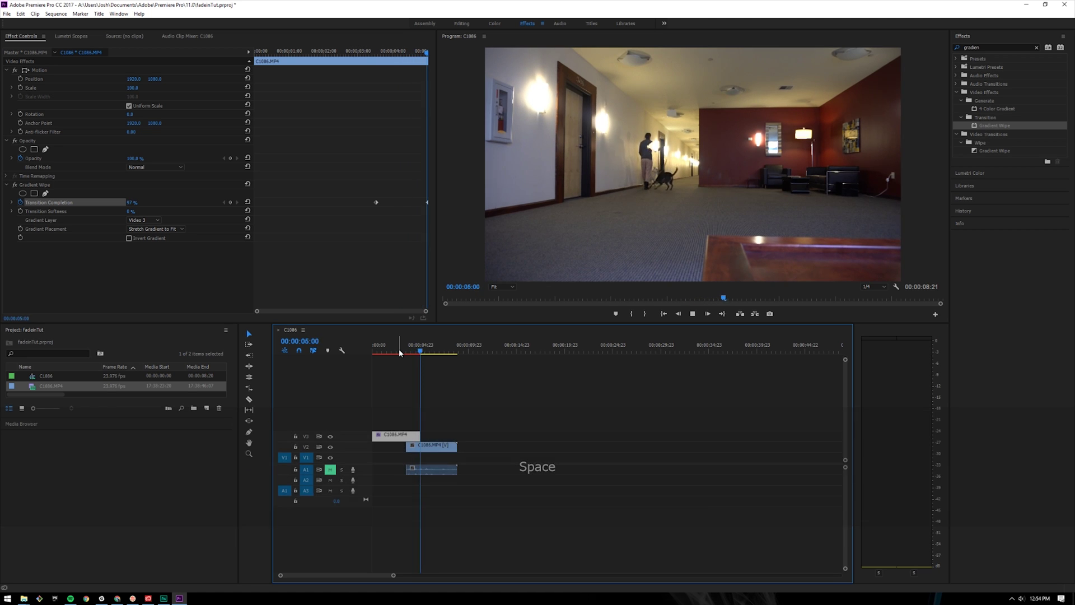
key("space")
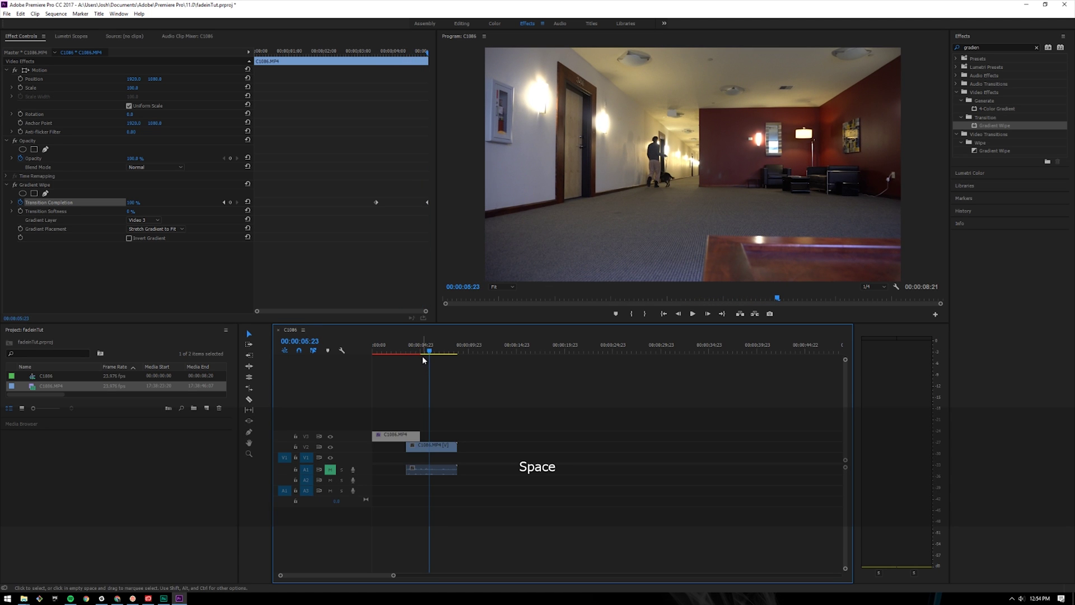
left_click_drag(428, 352, 407, 352)
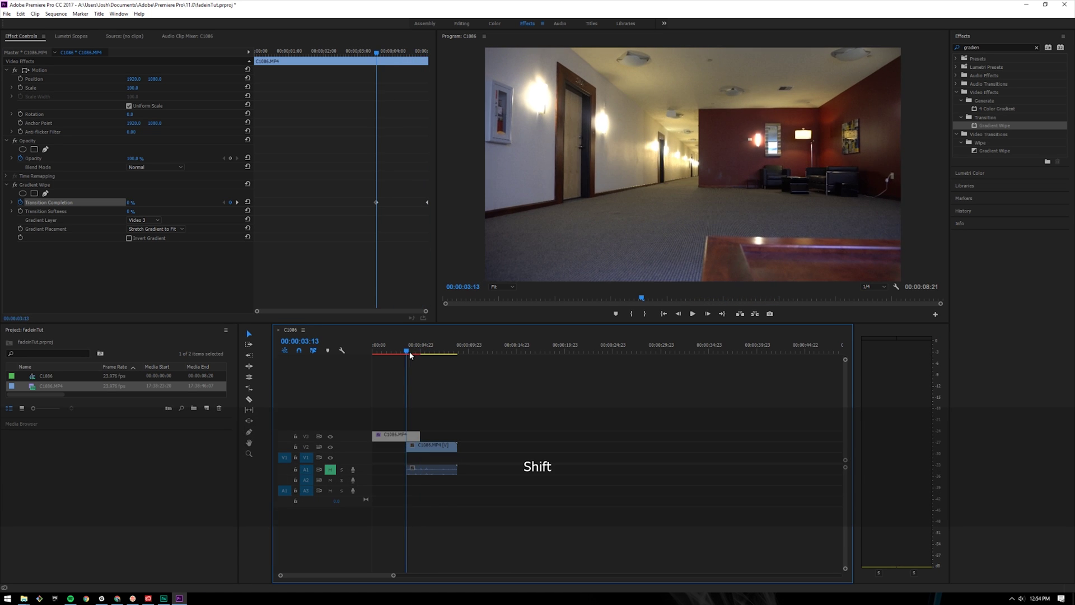
Set Gradient Wipe Transition Softness to 10% and preview the softer fade from the start.
left_click_drag(131, 211, 156, 211)
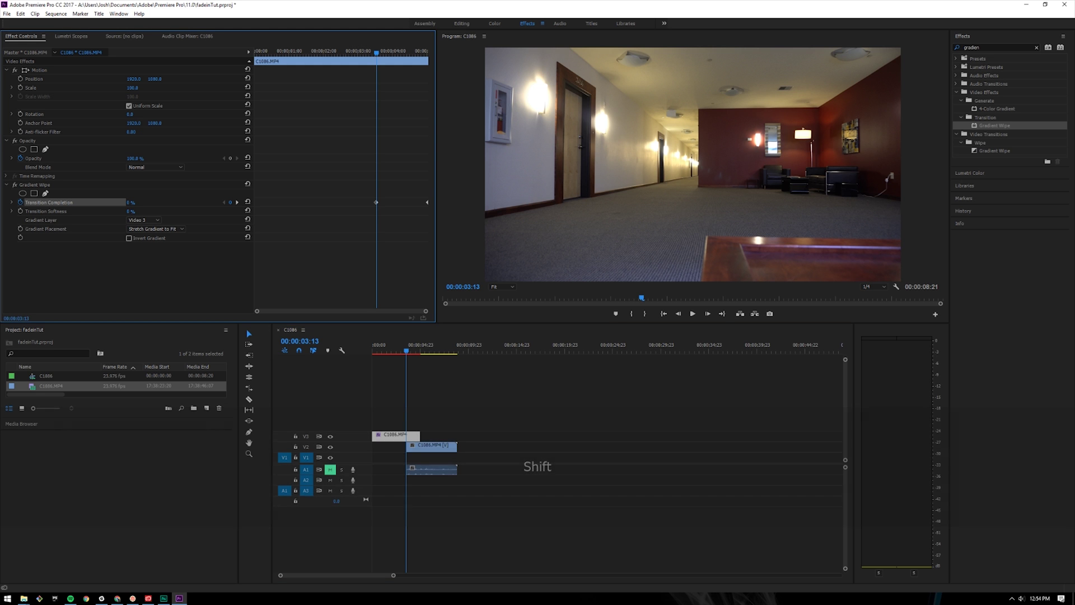
left_click(131, 211)
type("10")
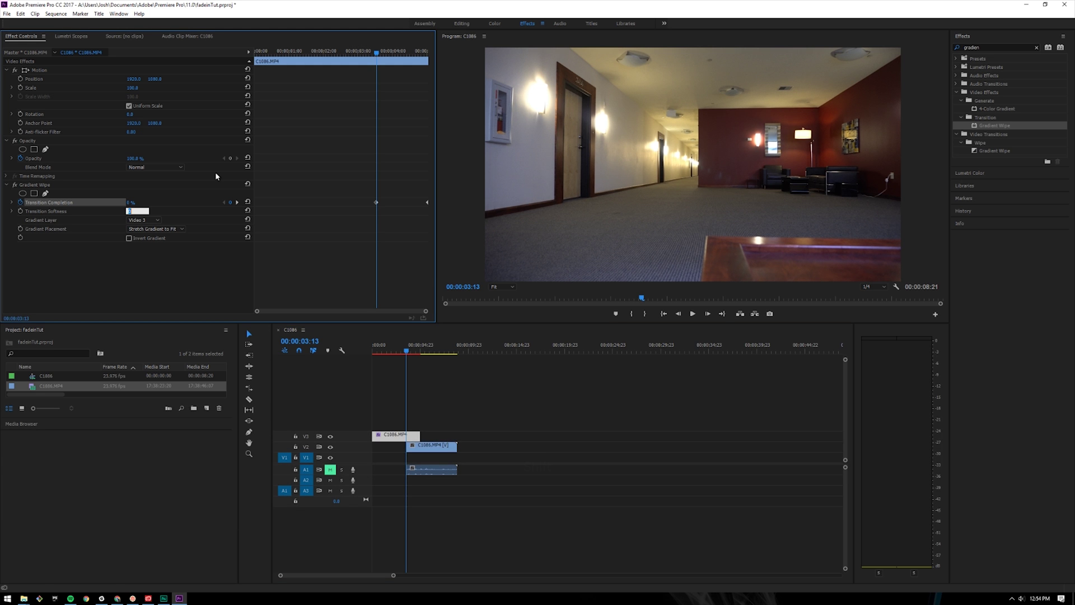
key("Return")
key("space")
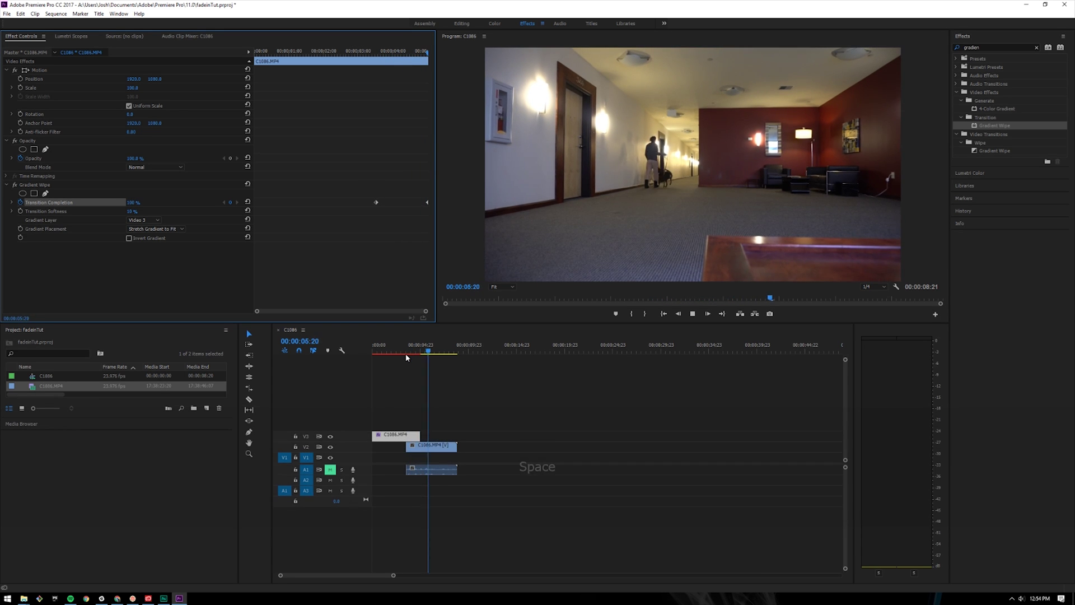
left_click(452, 375)
key("Home")
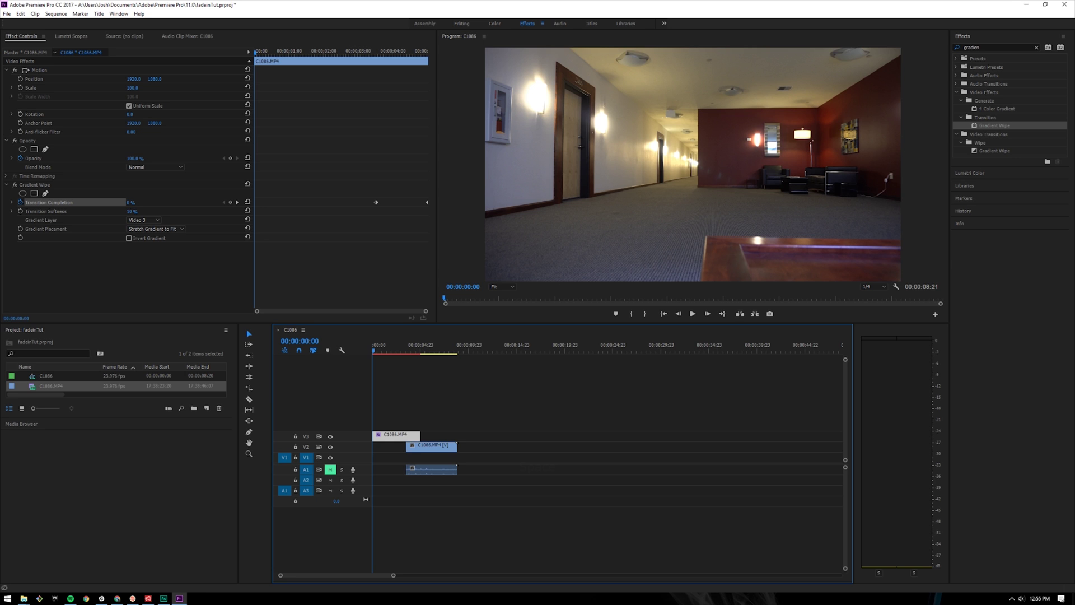